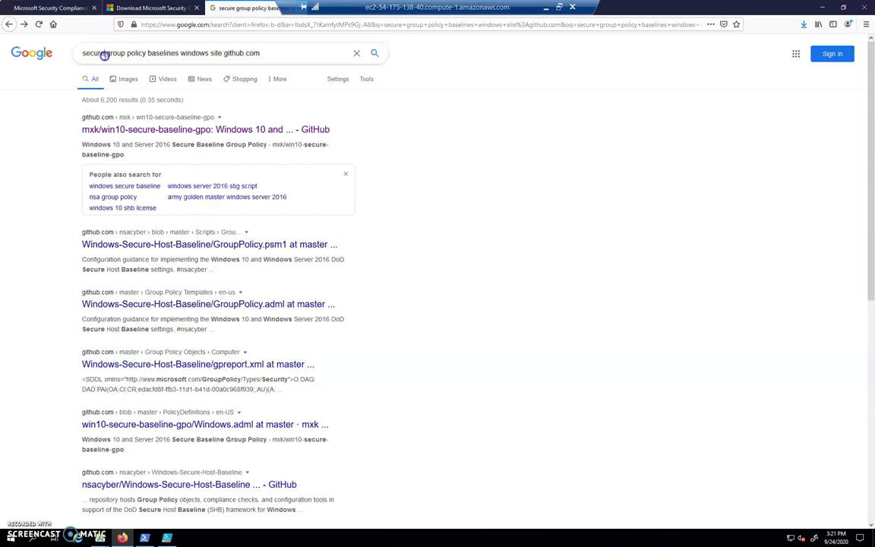
Open the mxk/win10-secure-baseline-gpo repository from the search results for secure Windows group policy baselines on github.com.
left_click_drag(105, 53, 261, 53)
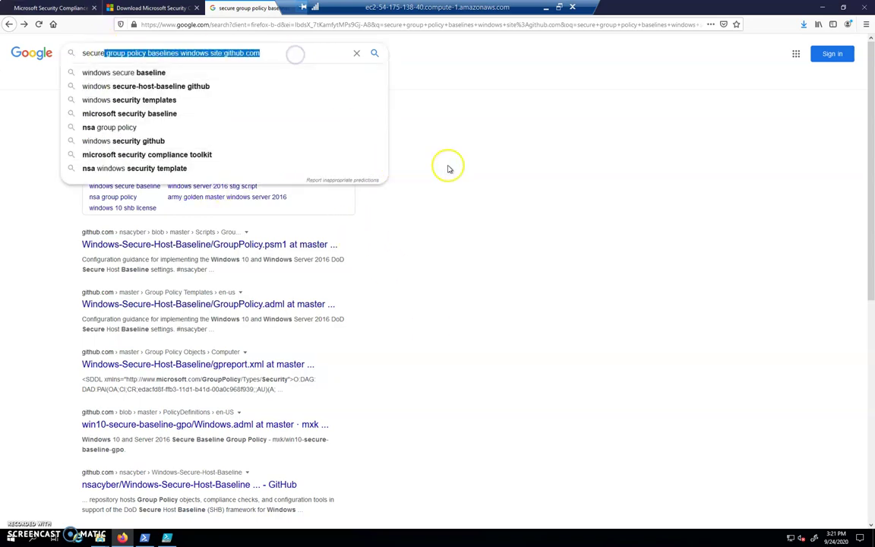
left_click(217, 52)
left_click(248, 53)
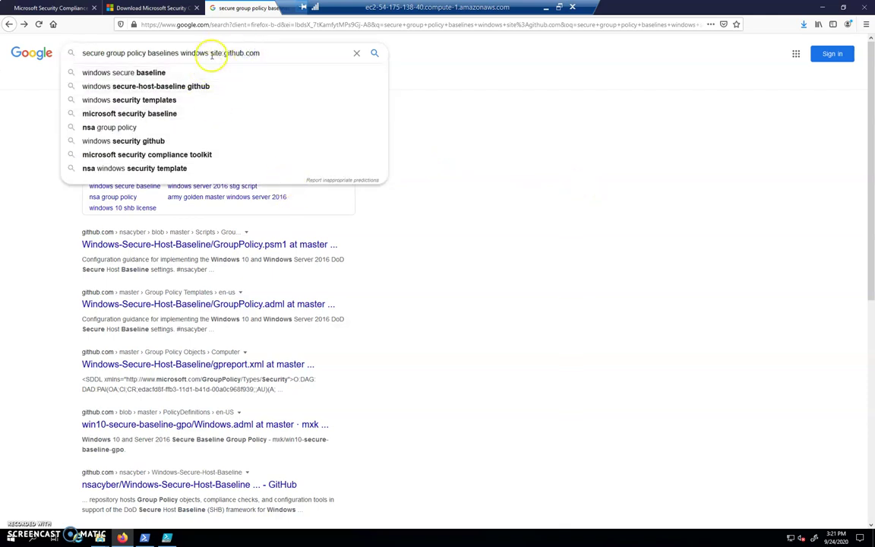
left_click(213, 53)
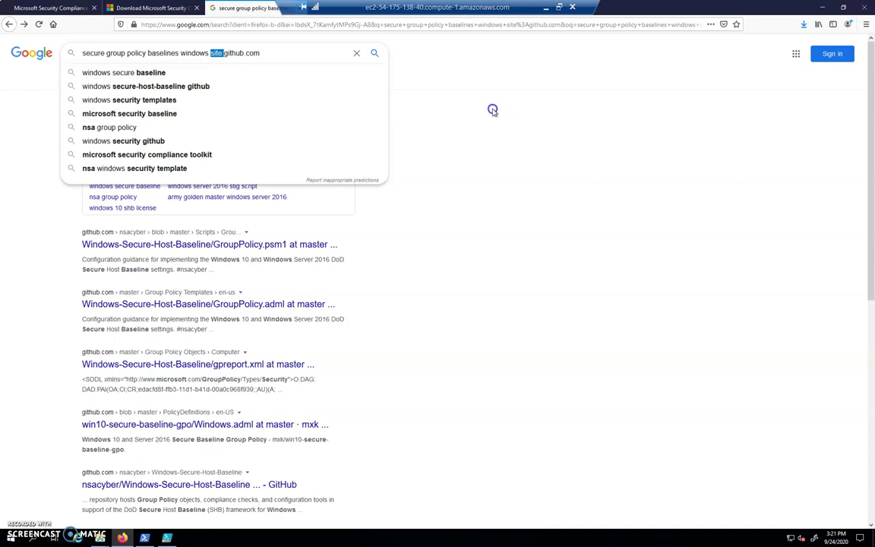
key("Return")
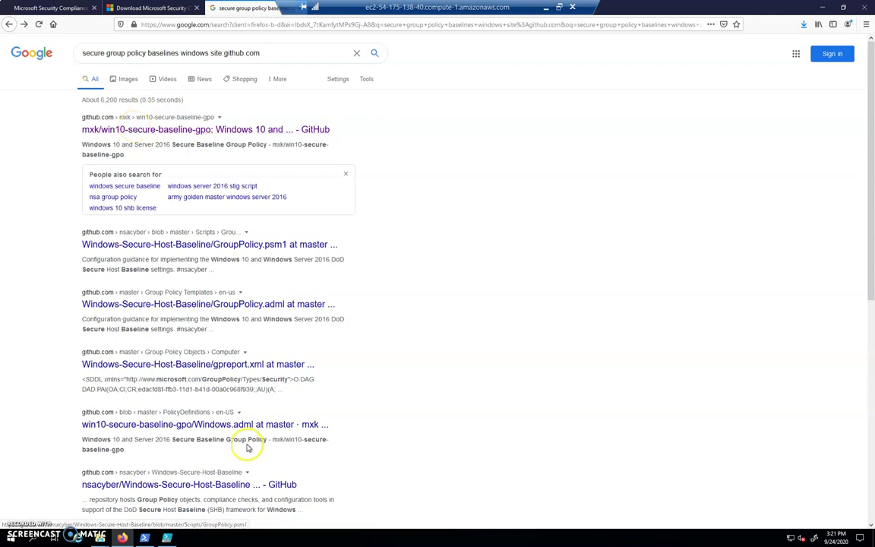
left_click(205, 130)
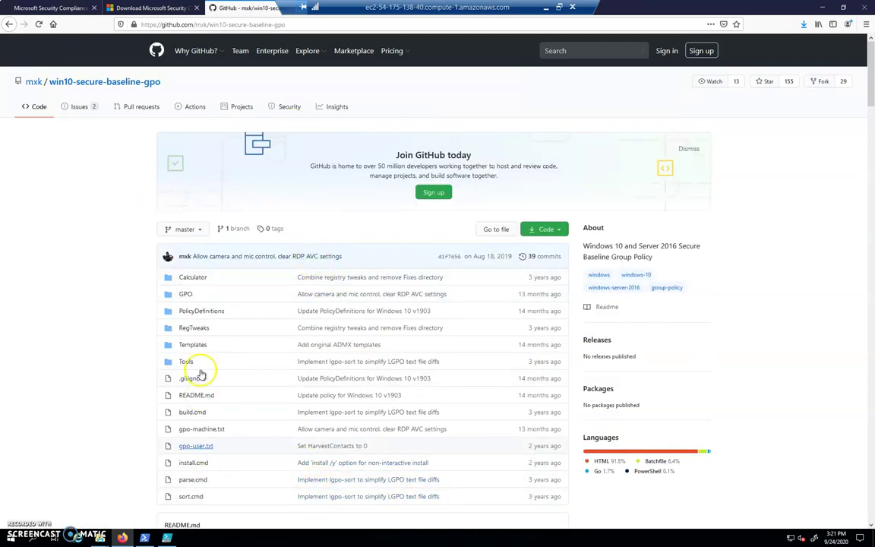
Examine the repository's PolicyDefinitions and GPO folders, then return to its root and check the code download options.
left_click(206, 313)
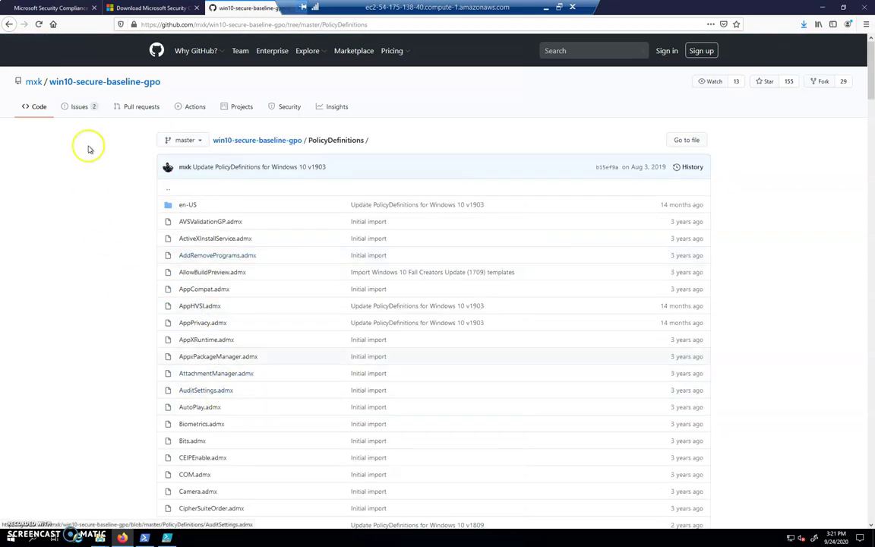
left_click(8, 24)
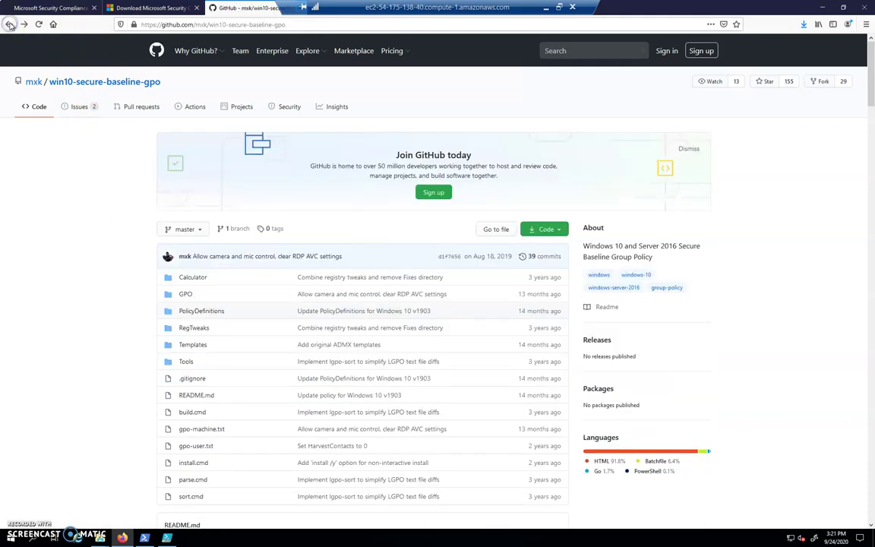
left_click(184, 296)
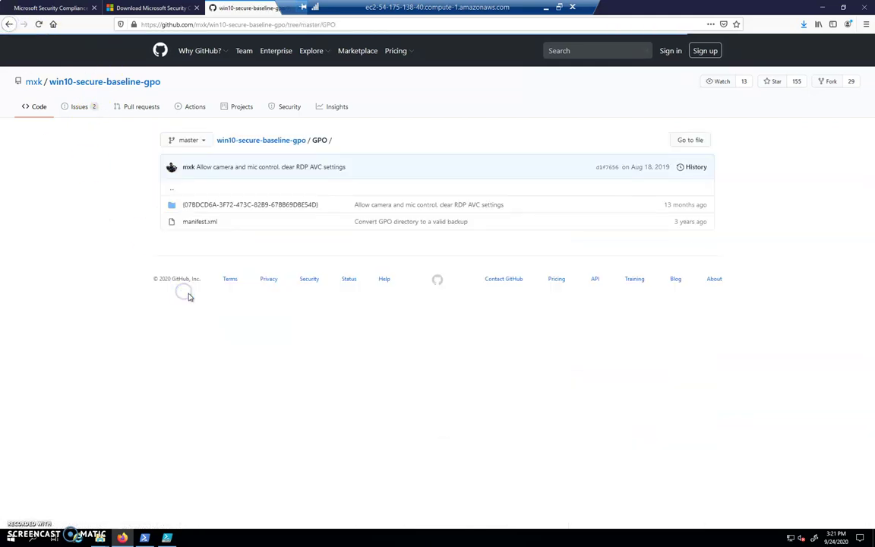
left_click(195, 205)
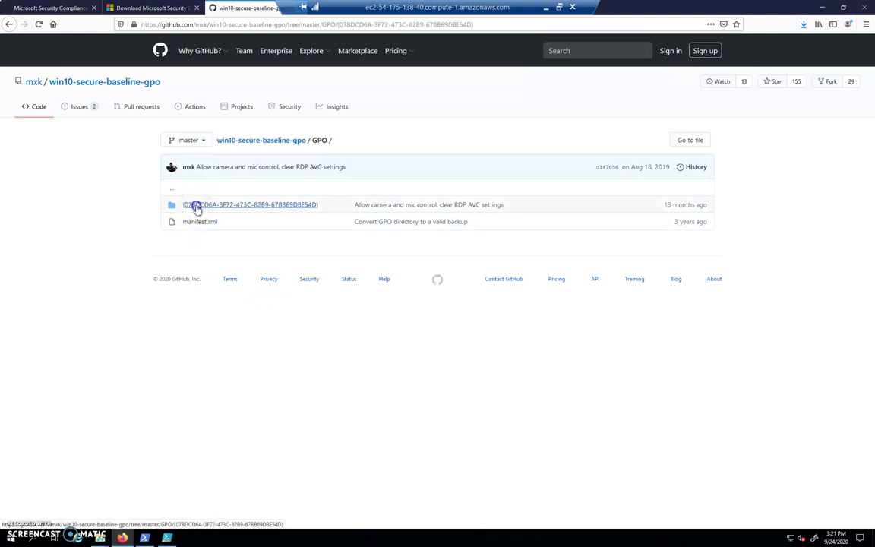
left_click(195, 206)
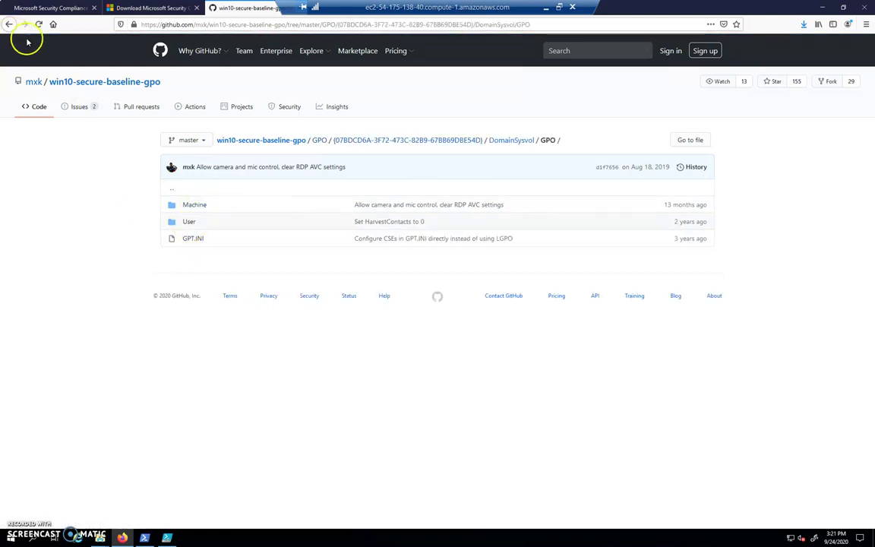
left_click(269, 140)
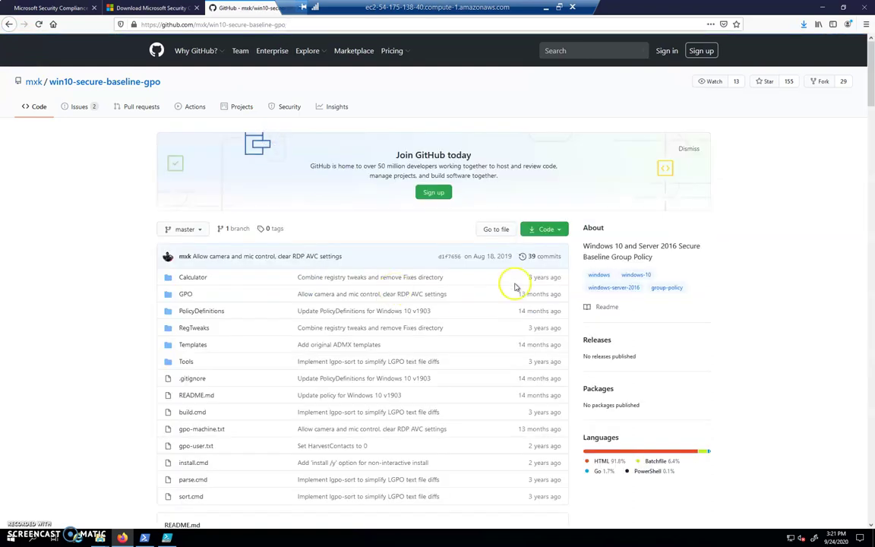
left_click(548, 229)
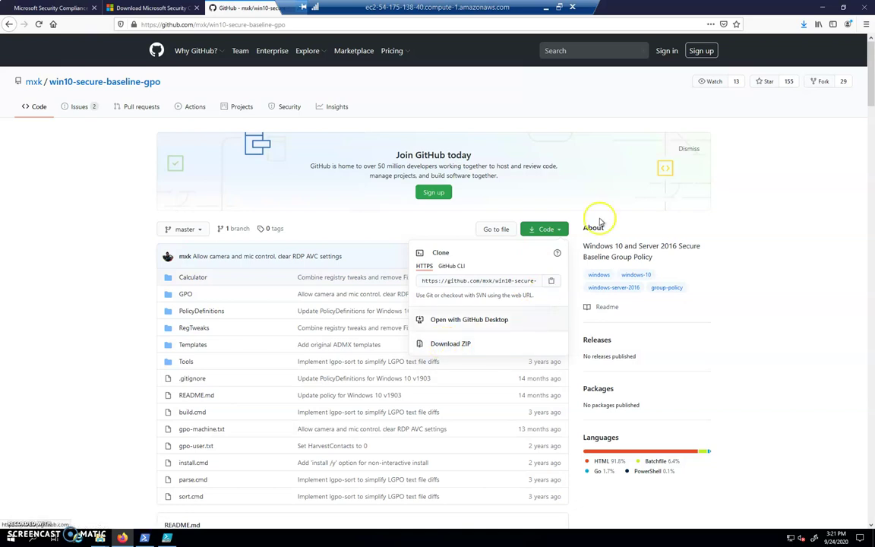
left_click(782, 224)
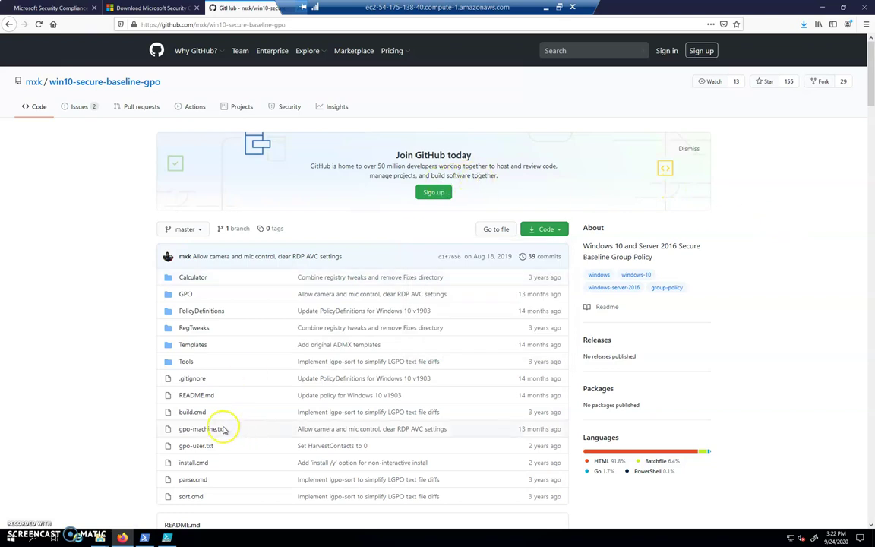
Switch to the Downloads folder in File Explorer and open win10-secure-baseline-gpo-master inside the extracted 123 folder.
mouse_move(101, 530)
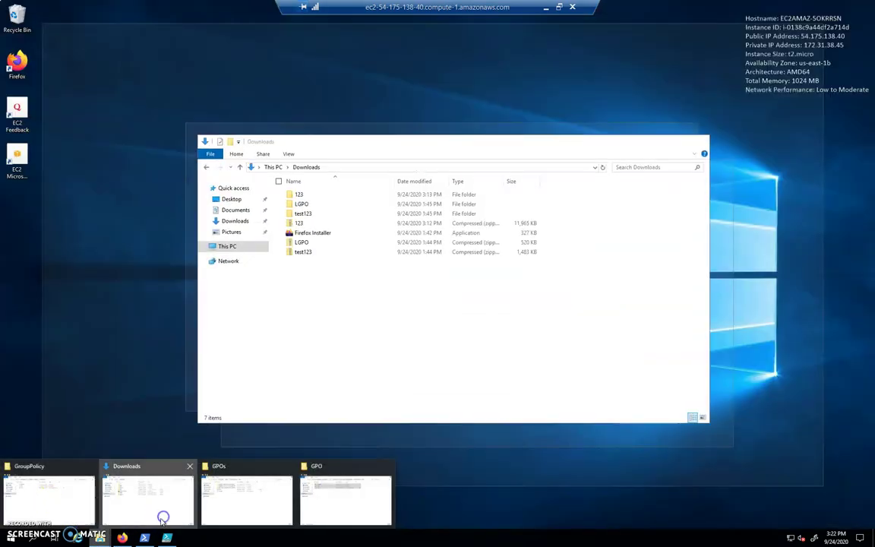
left_click(162, 515)
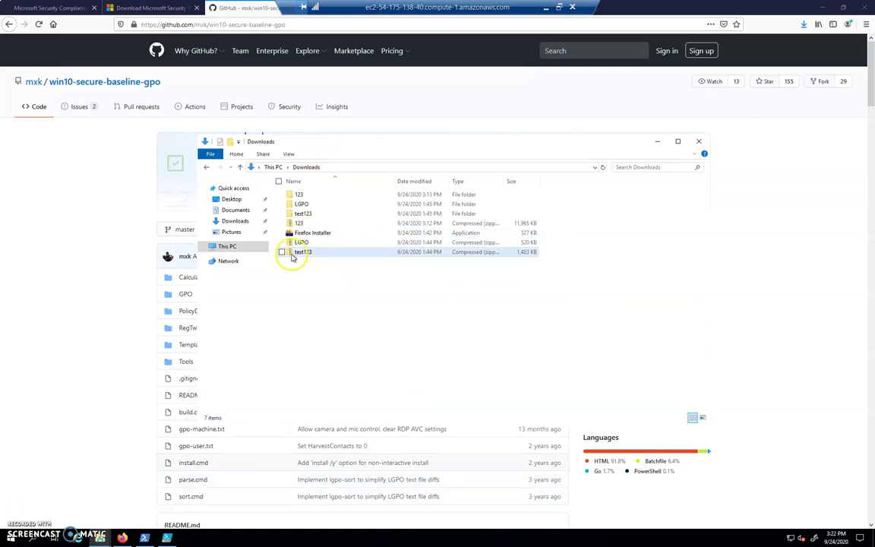
left_click(301, 223)
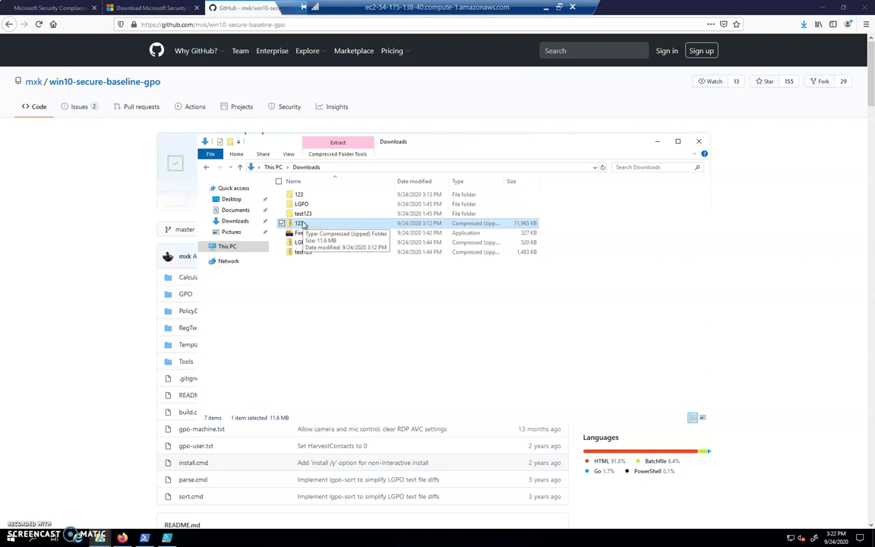
left_click(300, 195)
double_click(300, 194)
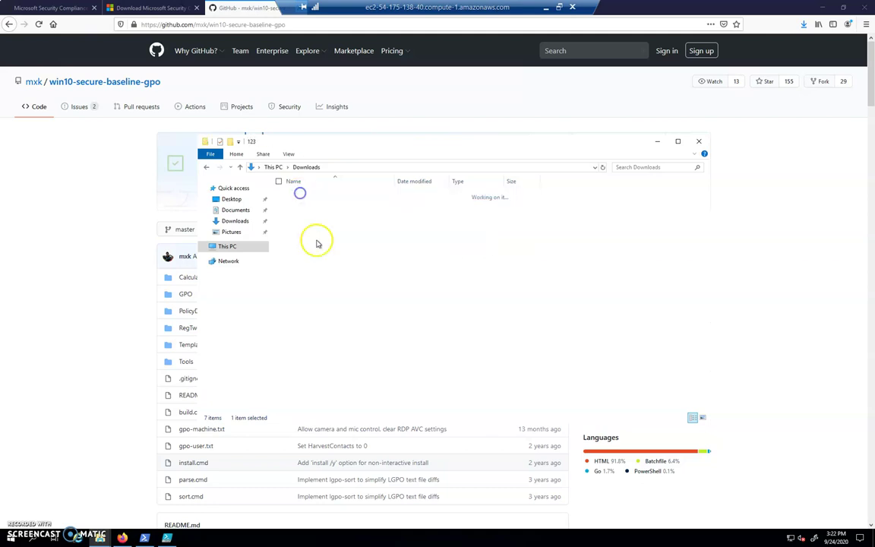
left_click(320, 194)
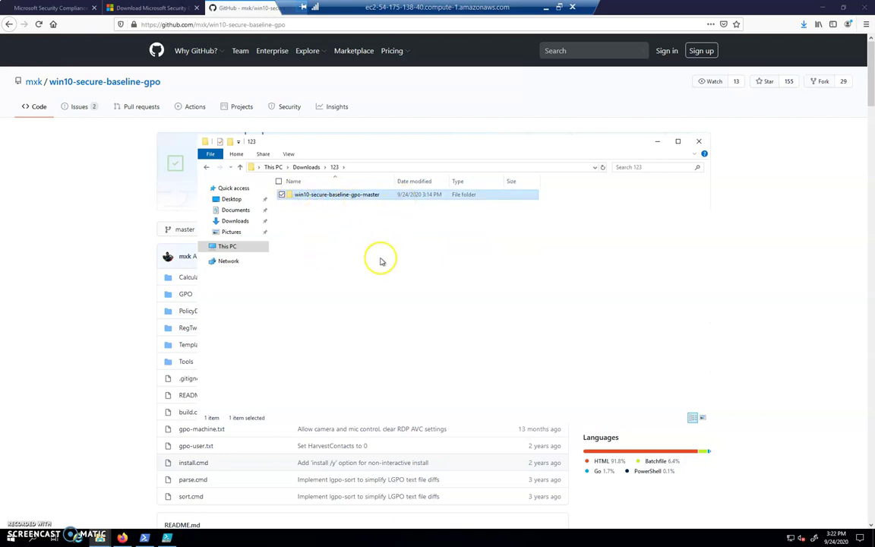
double_click(325, 195)
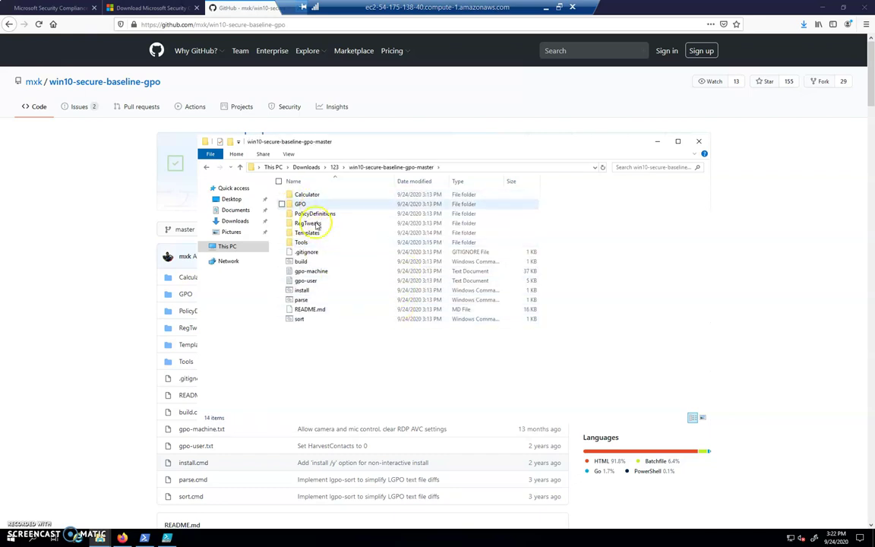
left_click(323, 331)
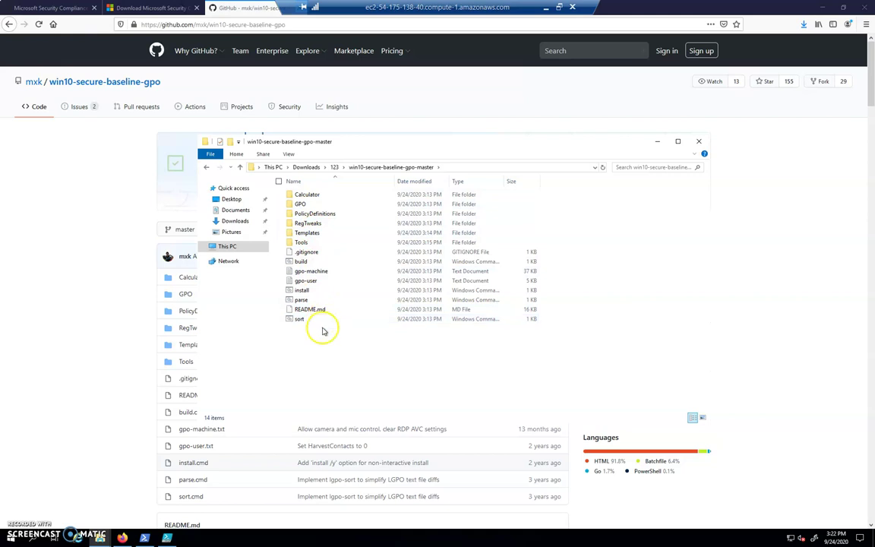
Open the baseline's PolicyDefinitions folder, copy everything in it, and move the window aside.
left_click(316, 216)
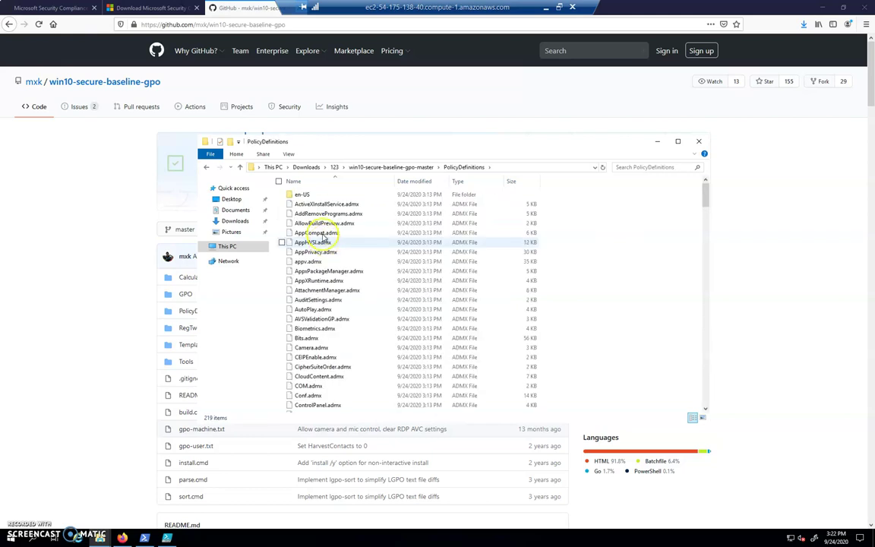
scroll(335, 367, "down", 6)
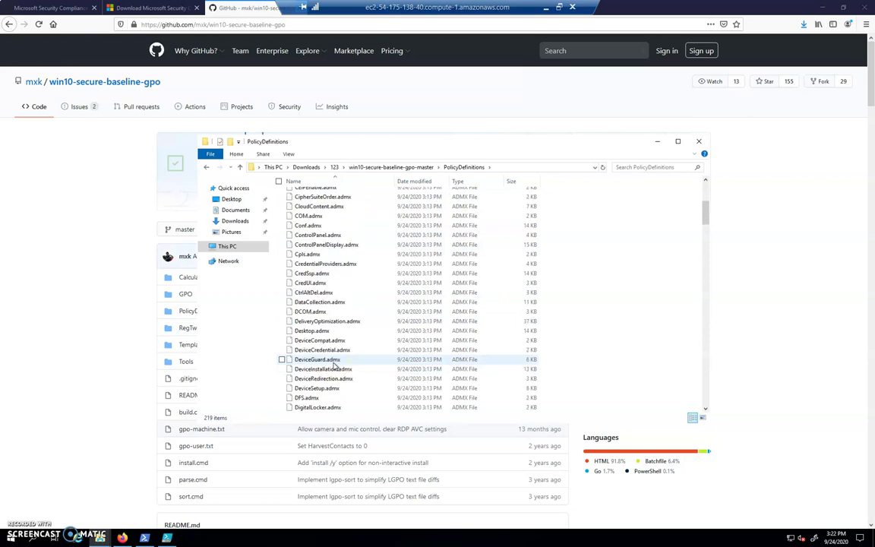
scroll(334, 367, "up", 6)
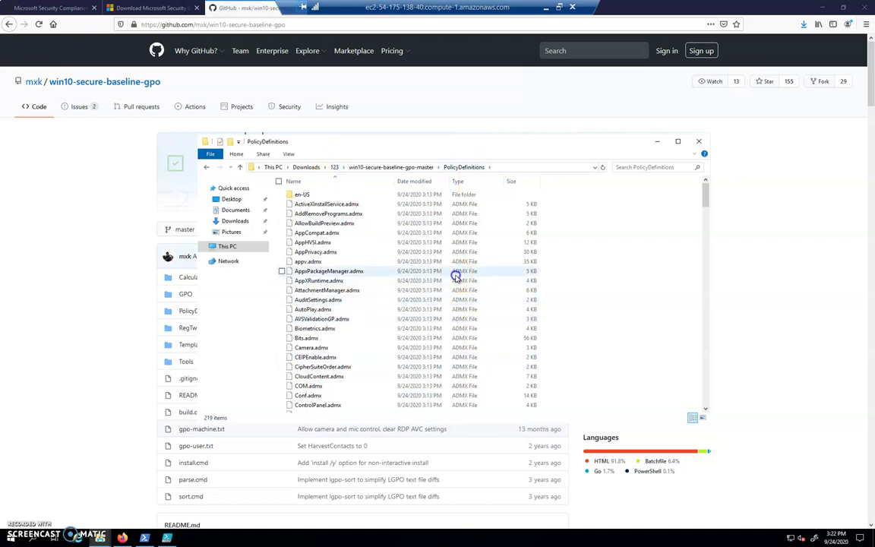
key("ctrl+a")
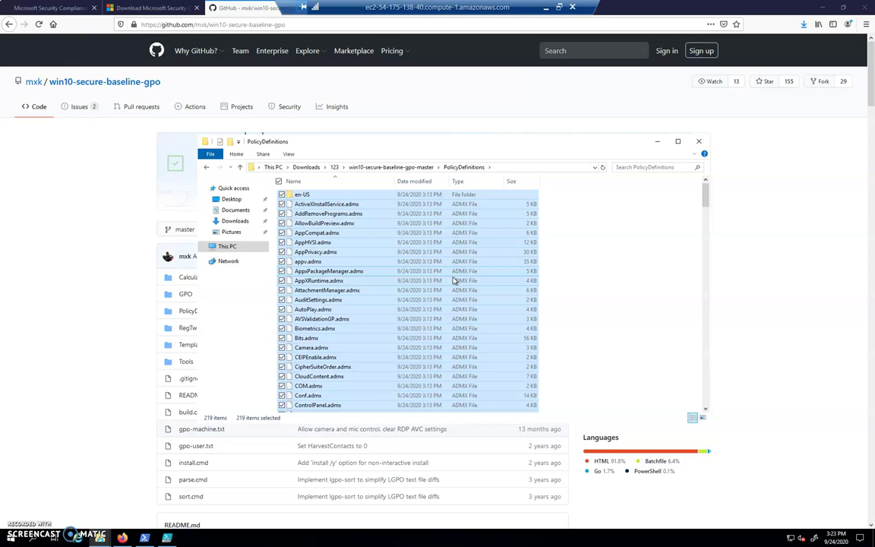
left_click(461, 173)
left_click_drag(368, 143, 398, 180)
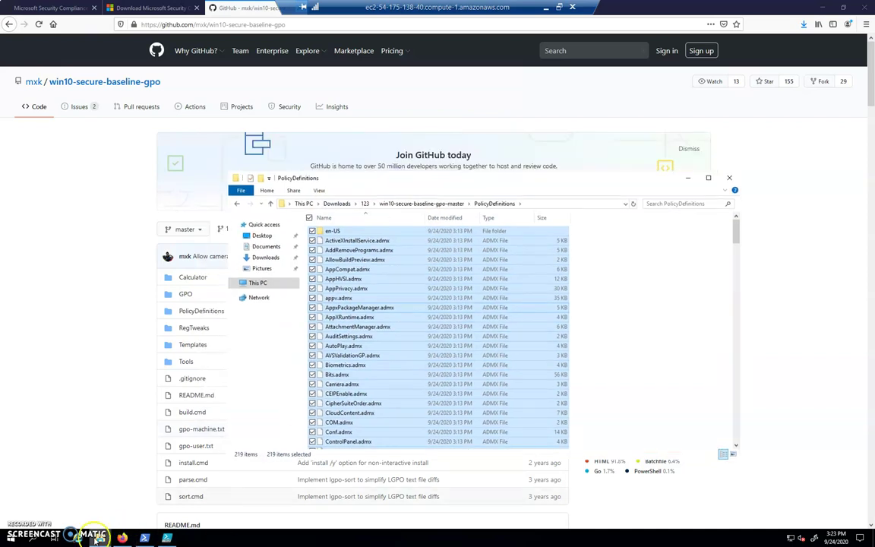
In the File Explorer window showing GroupPolicy, go to the C:\Windows\PolicyDefinitions folder.
left_click(97, 537)
left_click(57, 500)
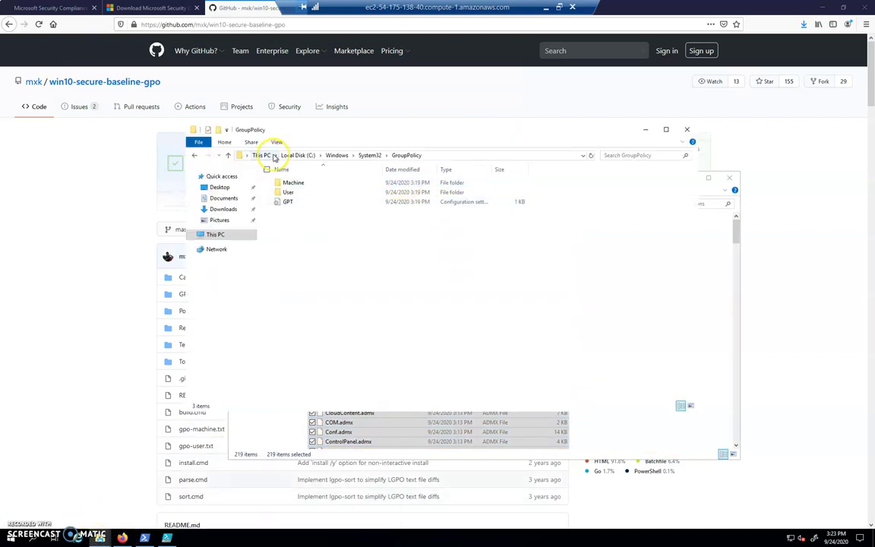
left_click(301, 156)
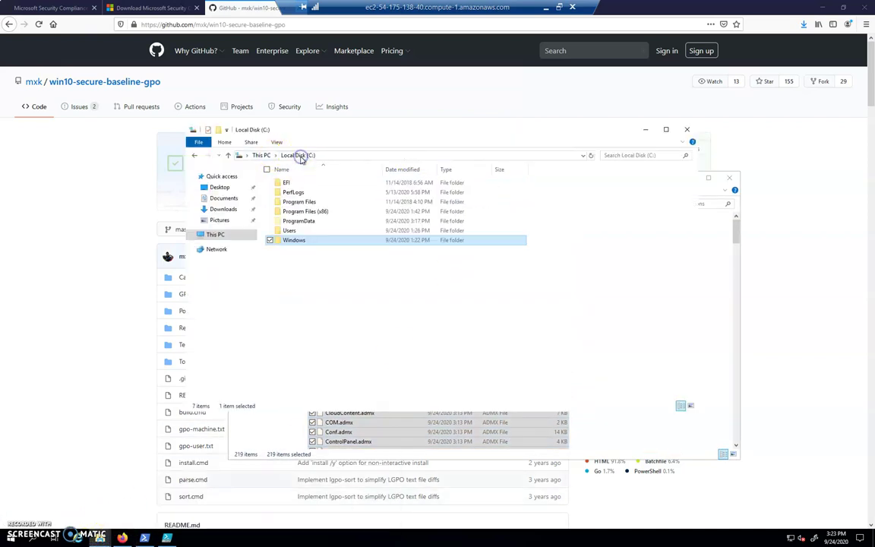
double_click(296, 241)
scroll(372, 279, "down", 8)
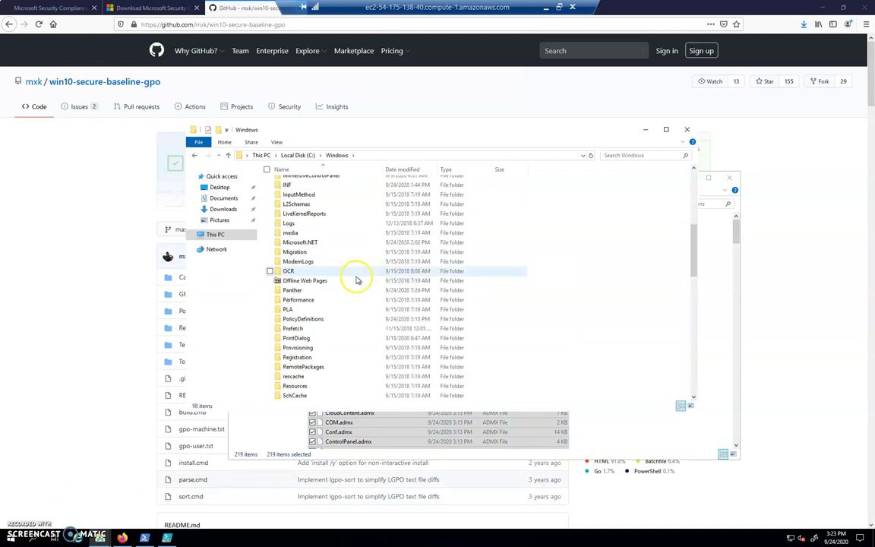
left_click(312, 319)
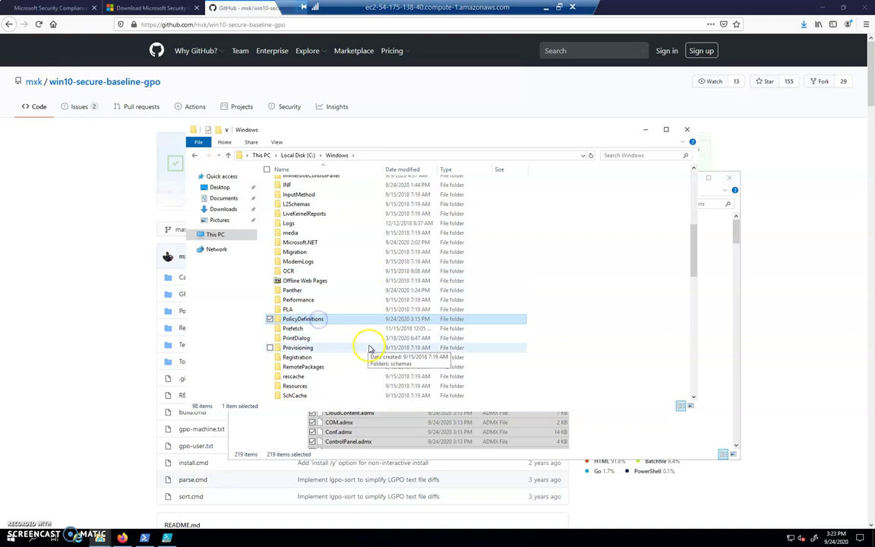
double_click(308, 319)
Paste the copied policy definitions into C:\Windows\PolicyDefinitions, choosing to replace existing files and skip all items that need permission.
left_click(611, 218)
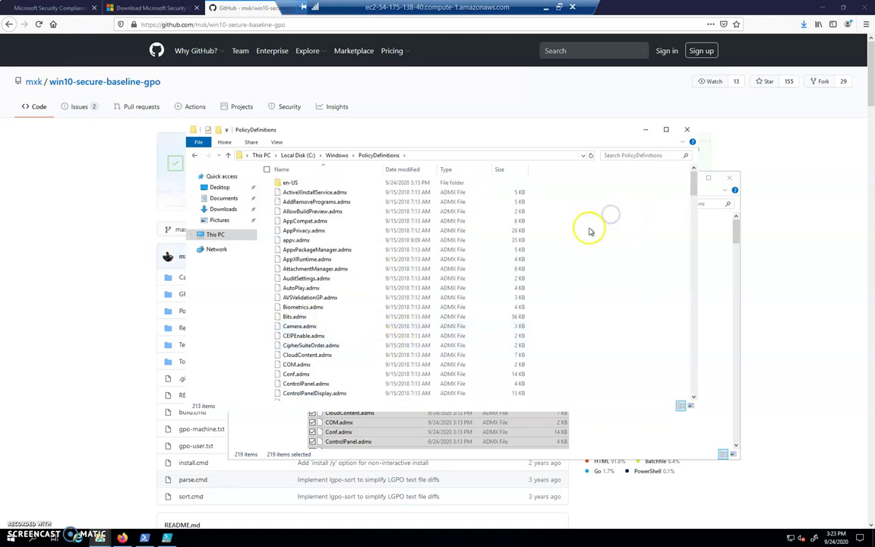
key("ctrl+v")
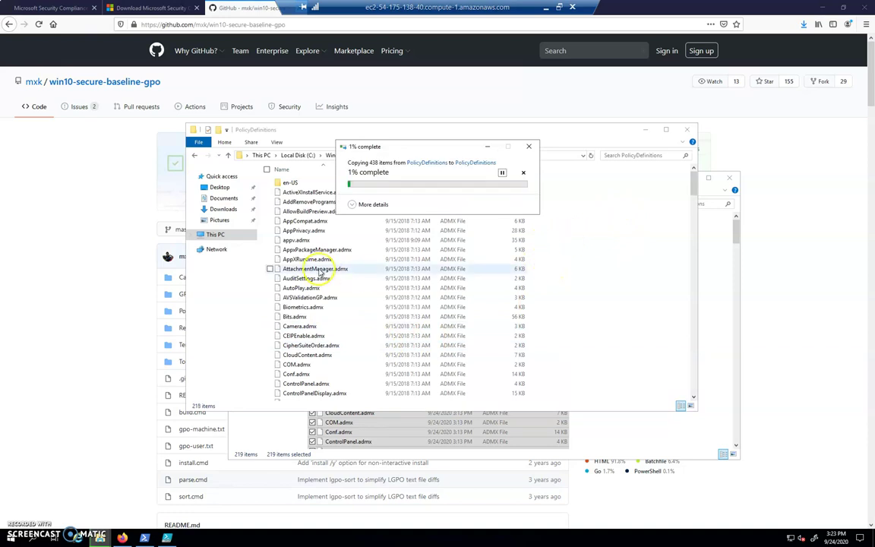
left_click(575, 276)
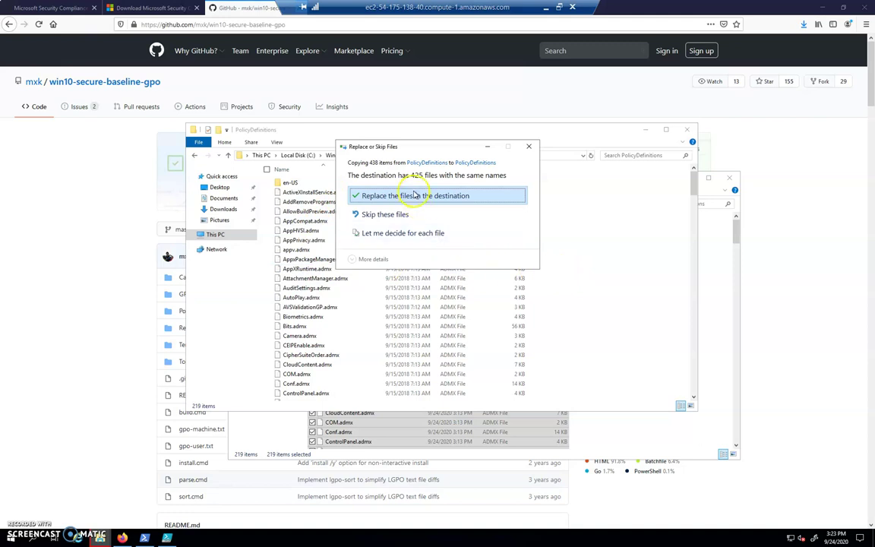
left_click(415, 196)
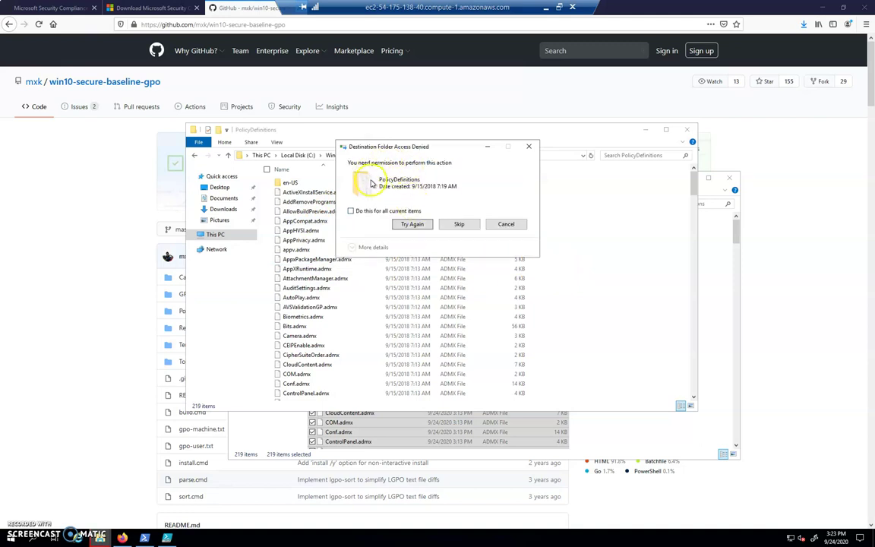
left_click(352, 211)
left_click(459, 224)
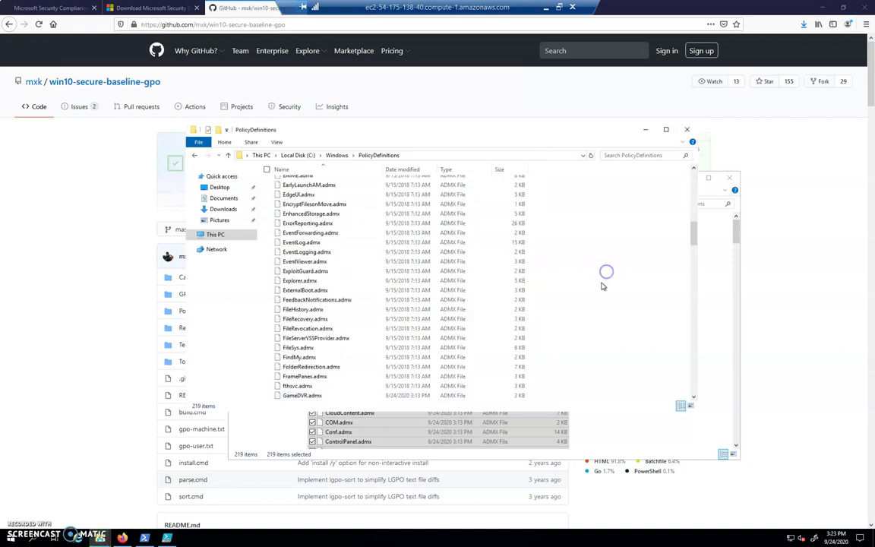
scroll(605, 273, "up", 15)
left_click(596, 285)
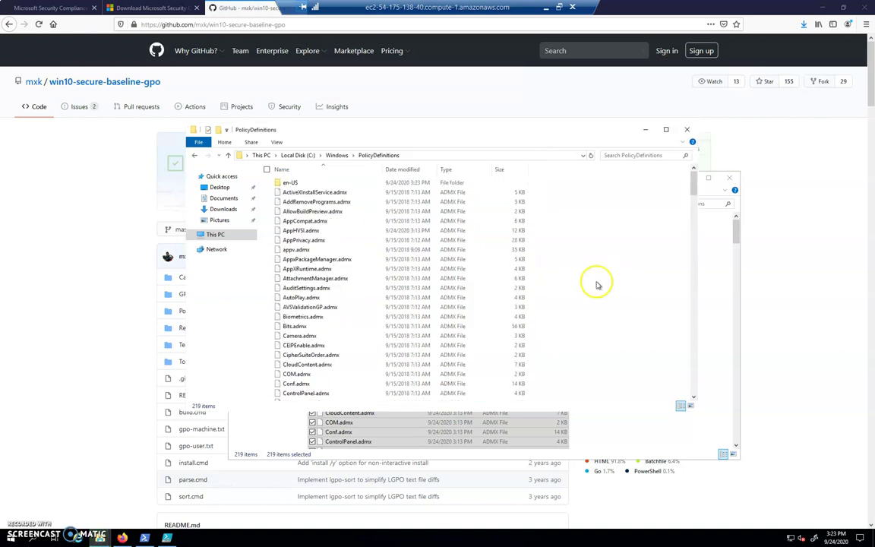
Compare the en-US subfolder of C:\Windows\PolicyDefinitions with the en-US subfolder of the baseline's PolicyDefinitions folder.
double_click(293, 182)
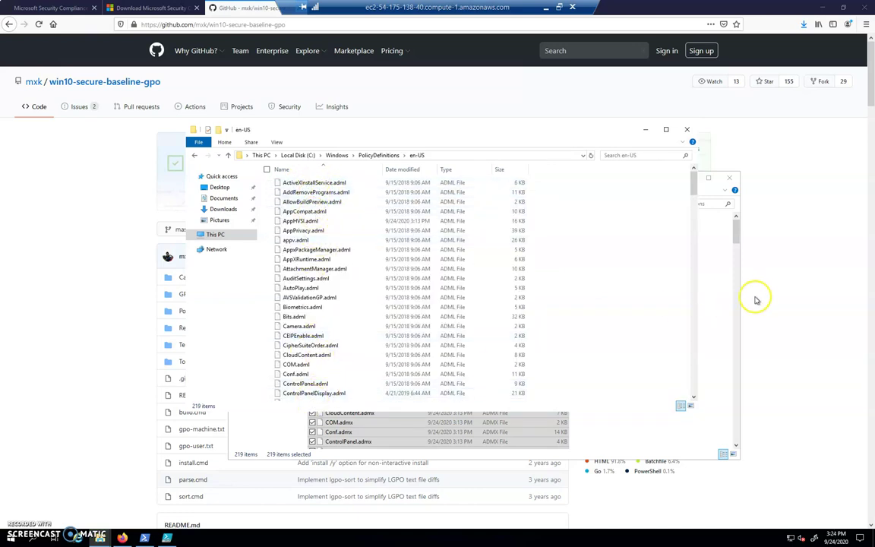
left_click(638, 276)
double_click(339, 231)
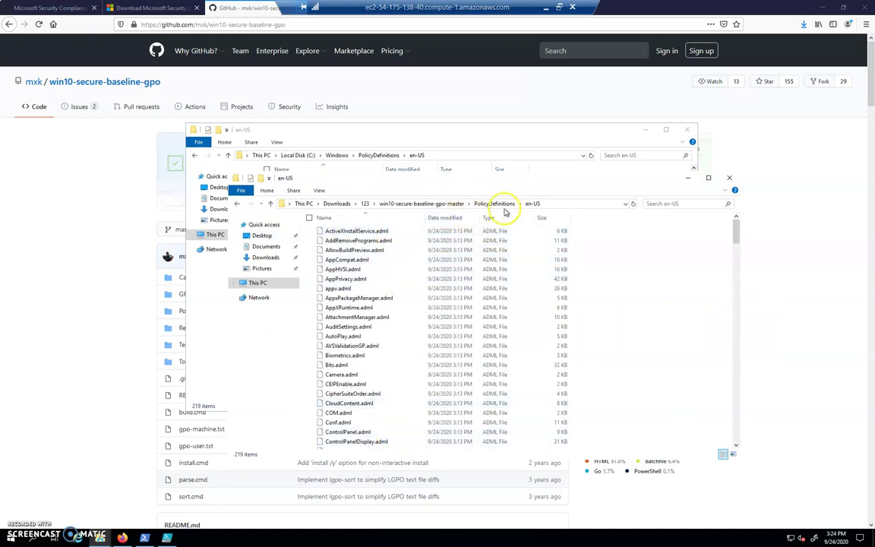
left_click(497, 204)
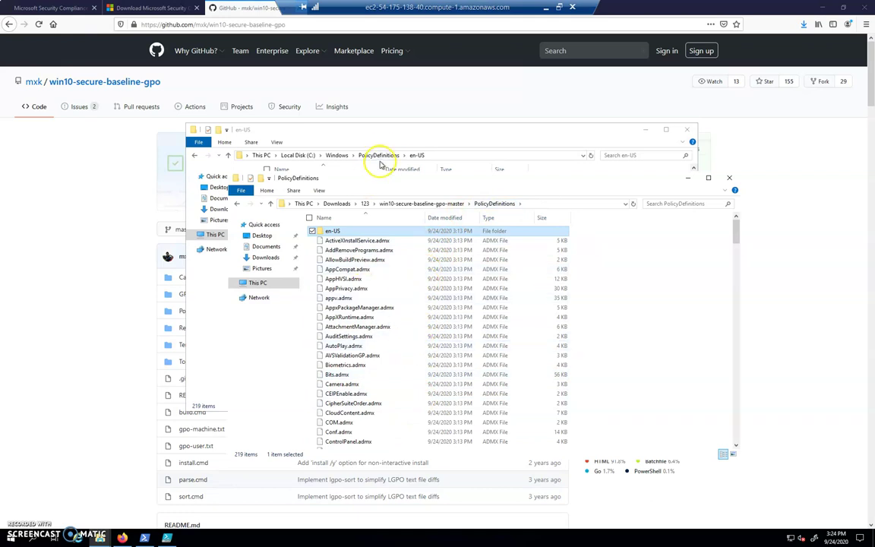
left_click(471, 134)
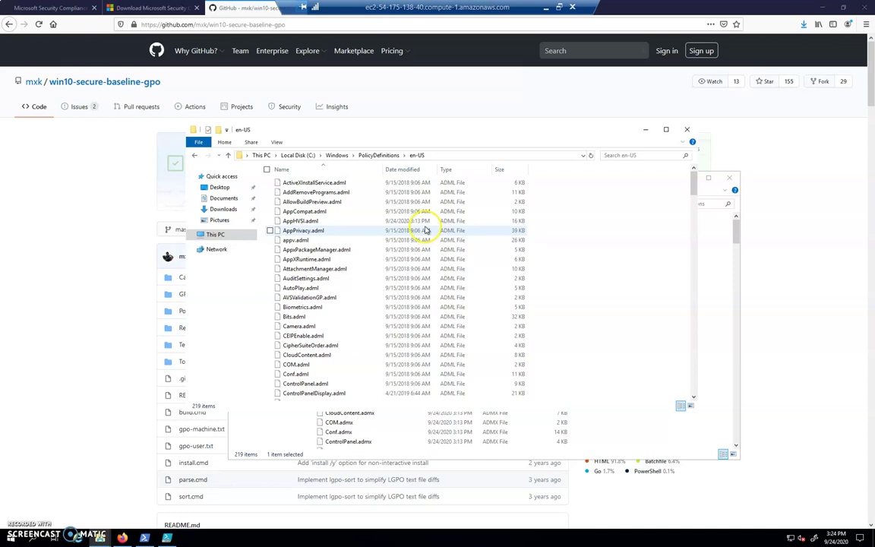
In win10-secure-baseline-gpo-master, open the GPO folder's backup subfolder, go into DomainSysvol\GPO, and copy all of its contents.
left_click(708, 282)
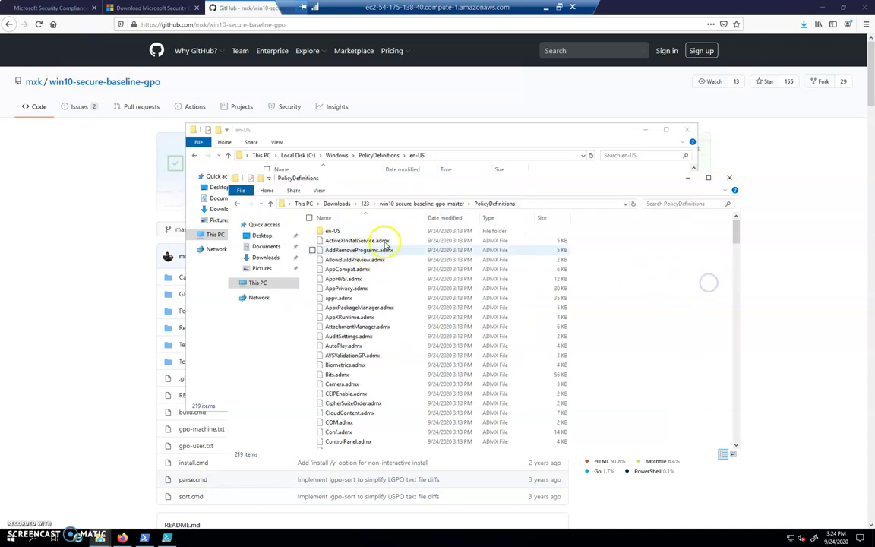
left_click(416, 204)
left_click(346, 240)
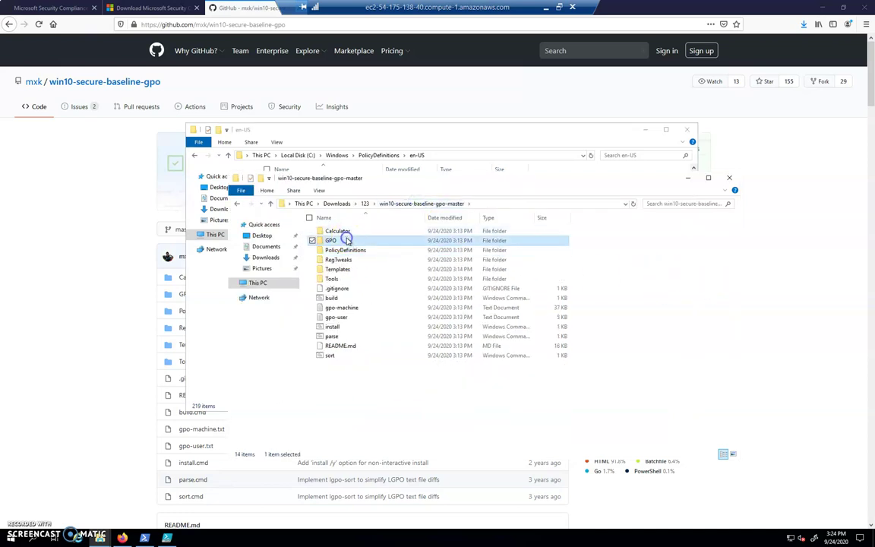
double_click(347, 240)
left_click(355, 231)
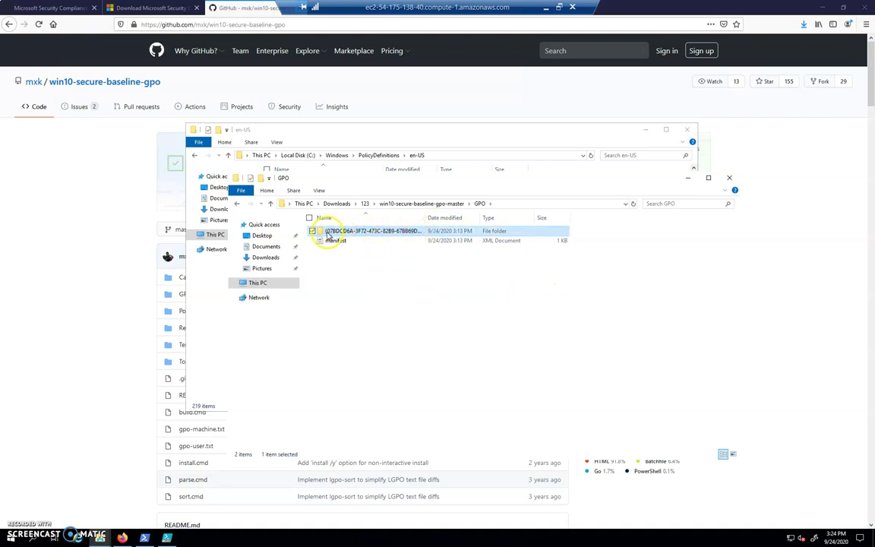
mouse_move(332, 237)
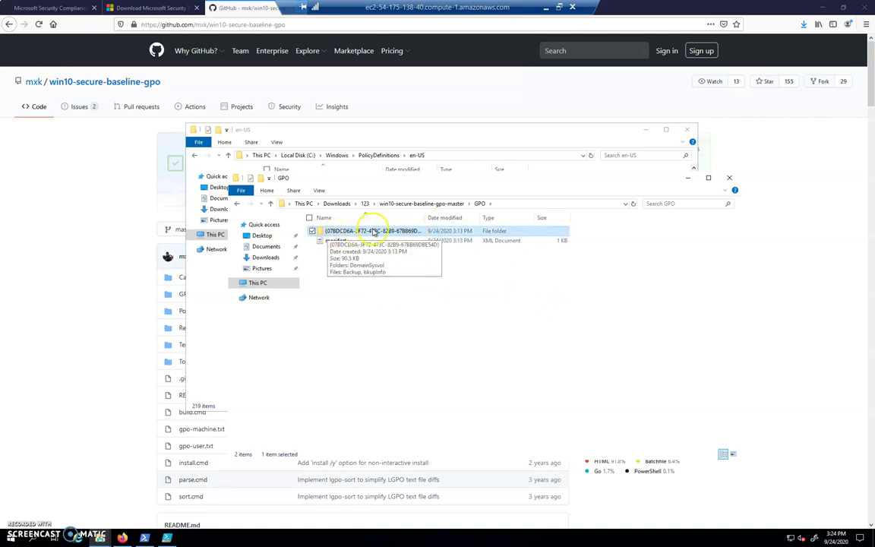
double_click(376, 230)
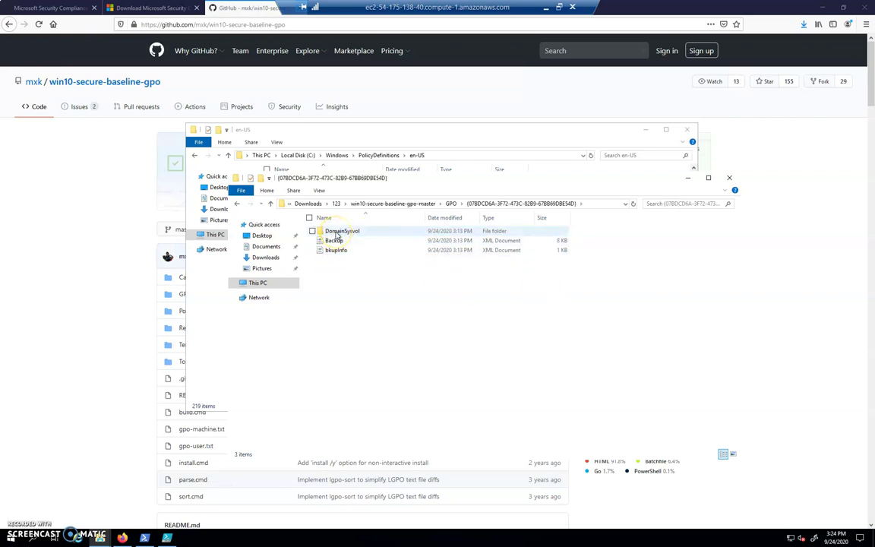
double_click(336, 232)
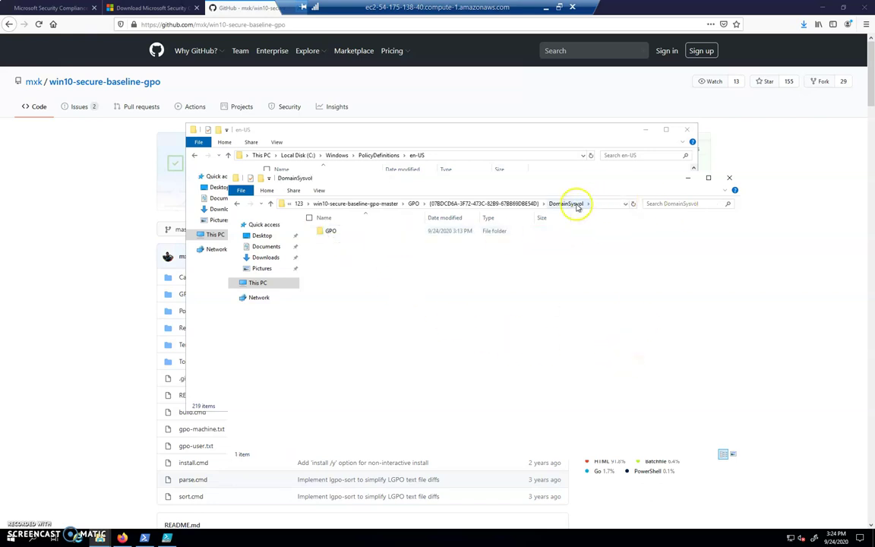
double_click(334, 232)
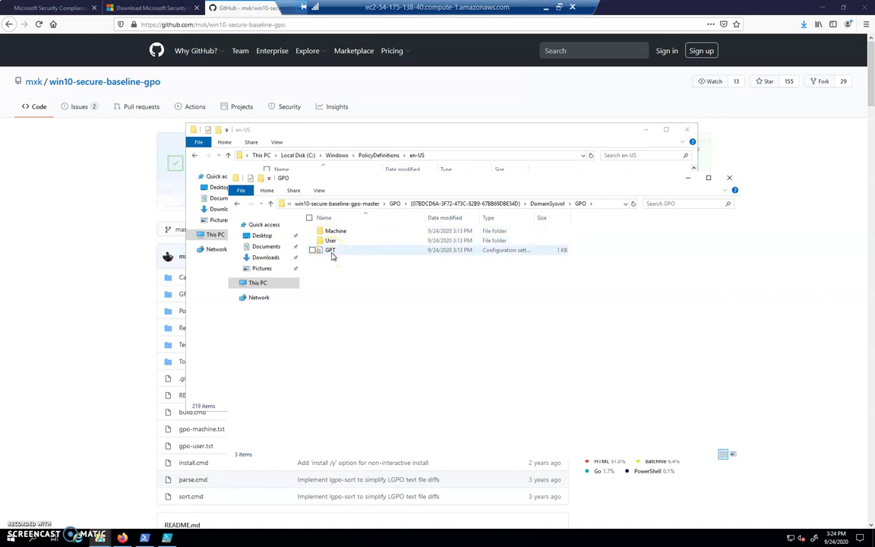
key("ctrl+a")
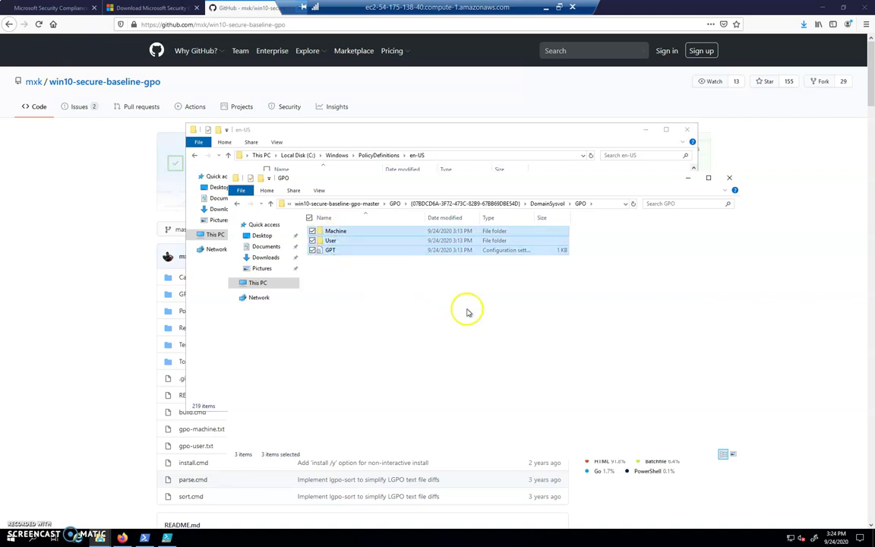
In the other File Explorer window, go to the C:\Windows\System32\GroupPolicy folder.
left_click(337, 155)
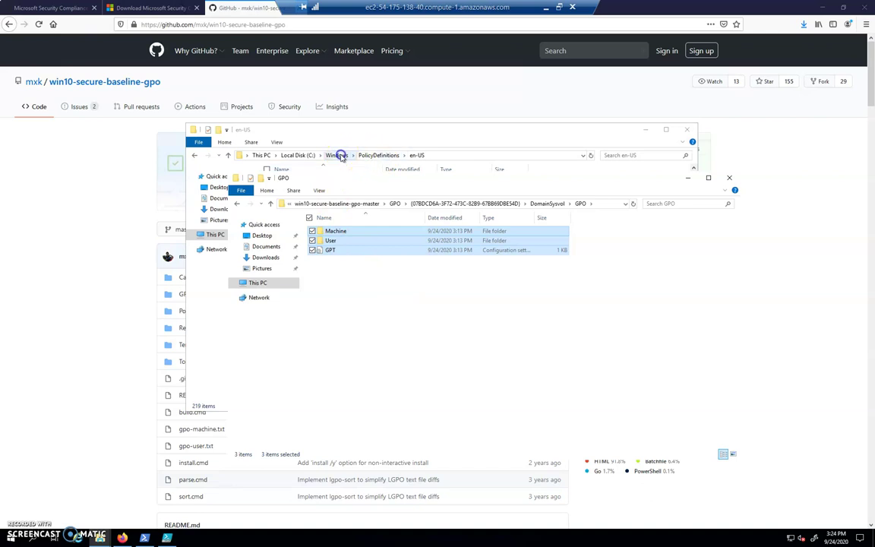
scroll(357, 370, "down", 9)
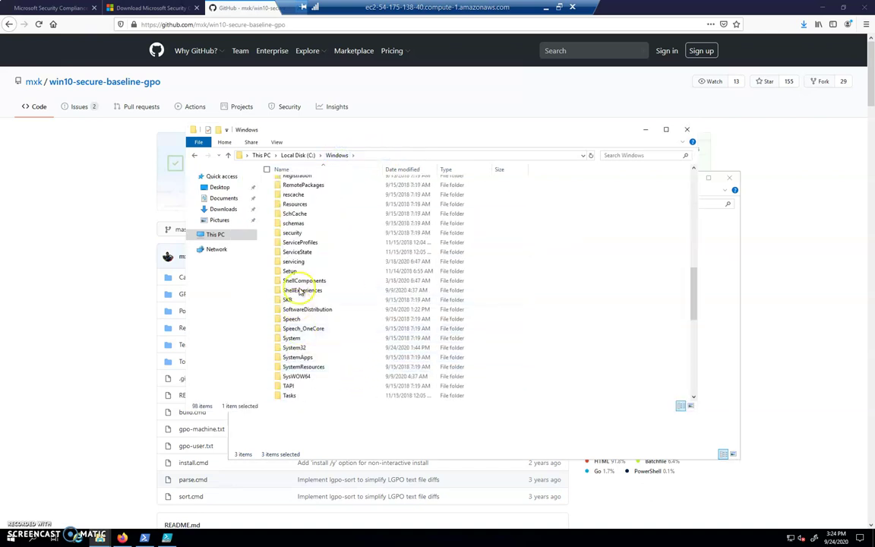
double_click(307, 346)
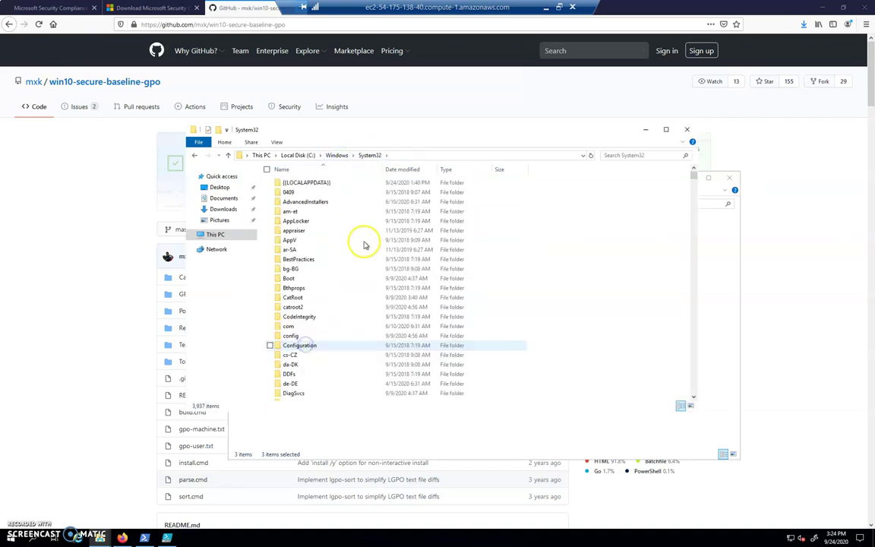
scroll(348, 309, "down", 6)
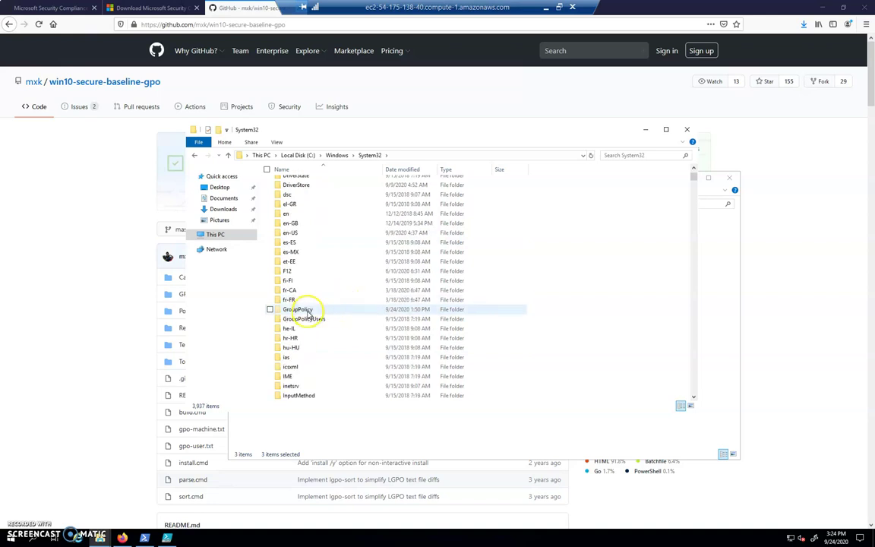
double_click(308, 309)
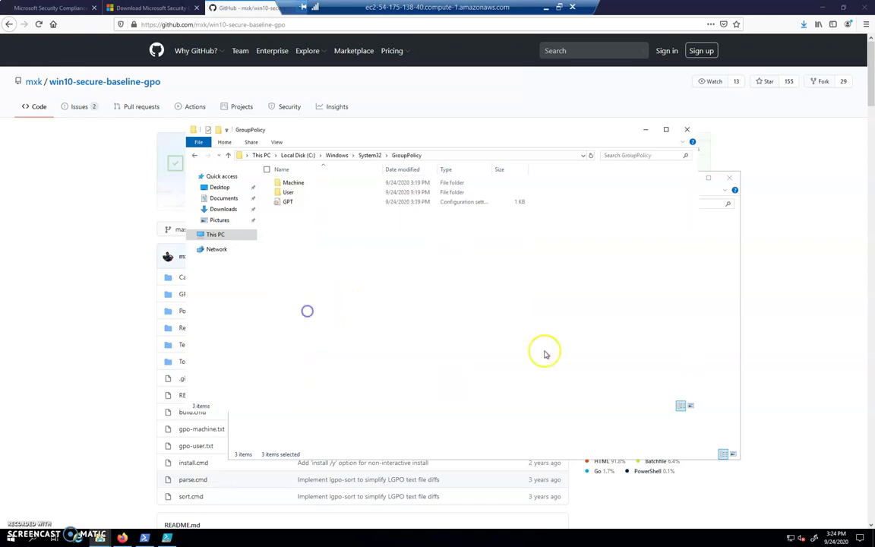
Paste the copied GPO contents into GroupPolicy, replacing existing files, and check Registry.pol in its Machine folder.
left_click(334, 266)
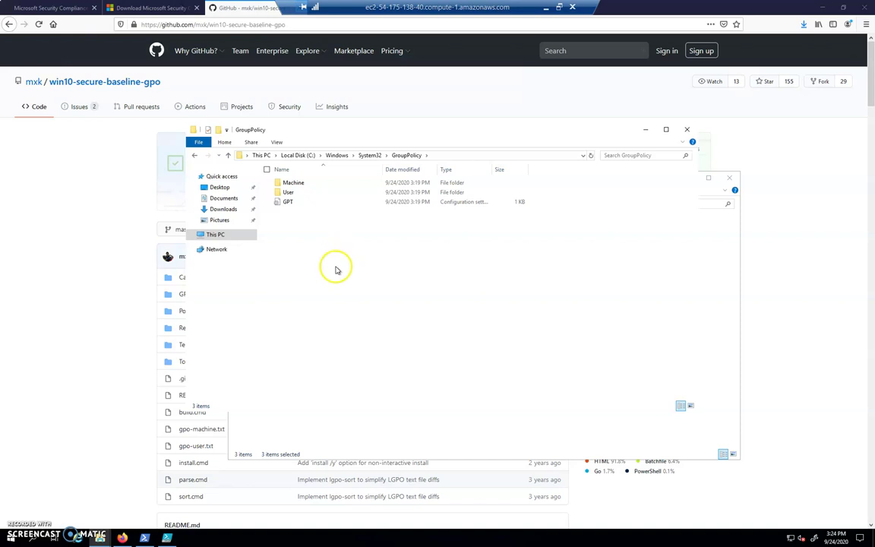
key("ctrl+v")
left_click(404, 195)
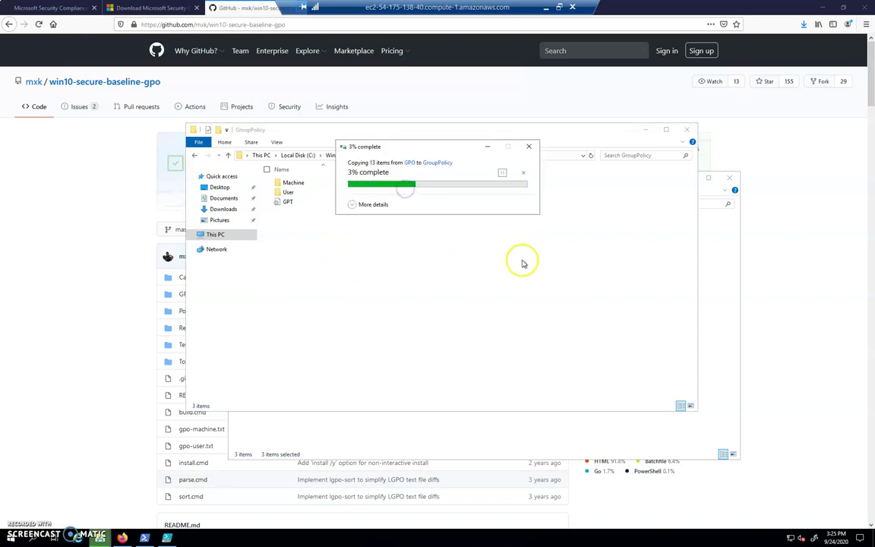
double_click(294, 182)
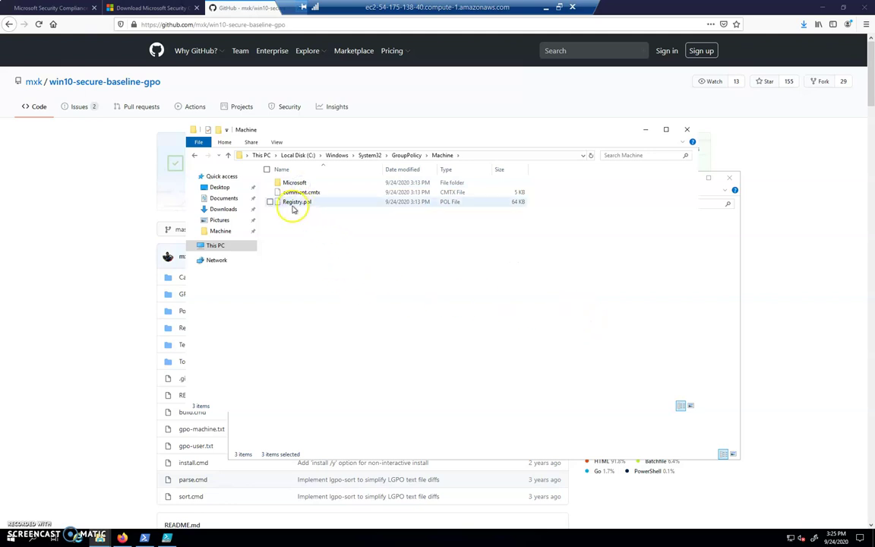
left_click(296, 203)
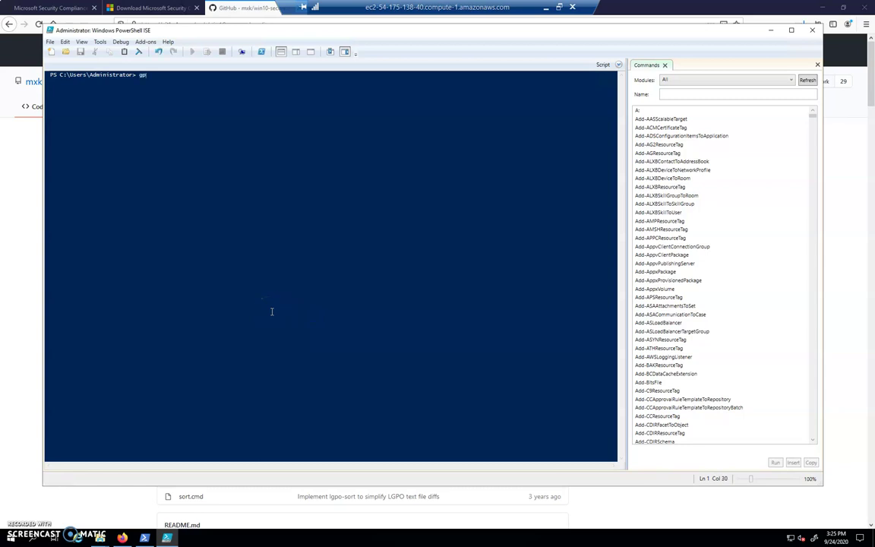
Switch to Windows PowerShell ISE and run gpupdate /force.
type("/force")
key("Return")
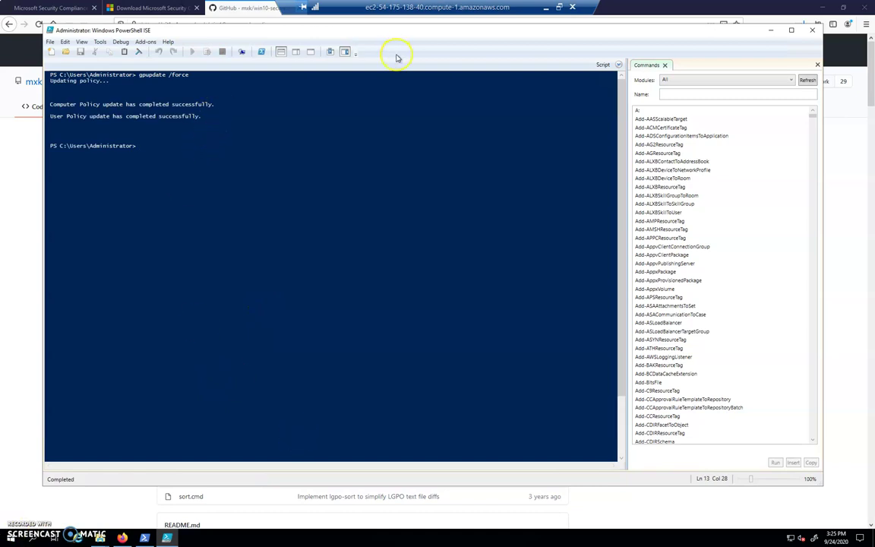
Search Windows for gpedit, open the Local Group Policy Editor, and show All Settings under Computer Configuration's Administrative Templates.
left_click(34, 540)
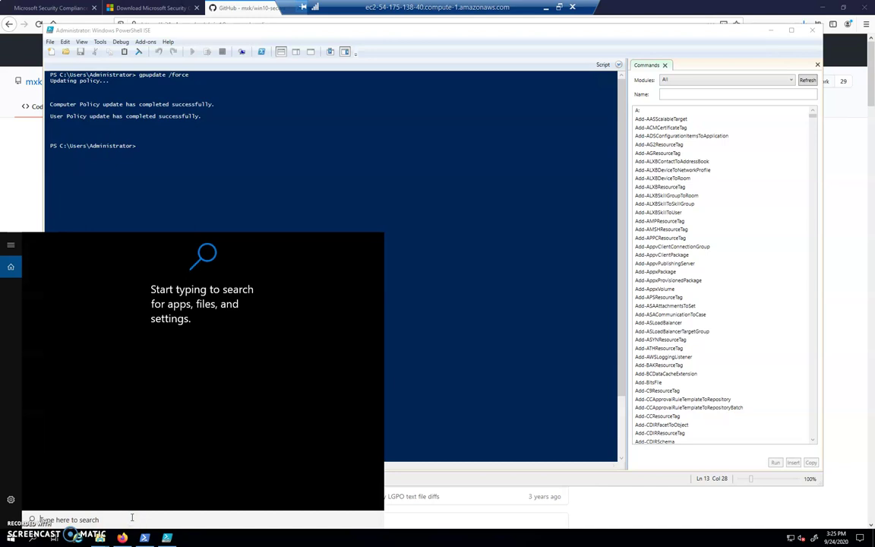
type("gpedit")
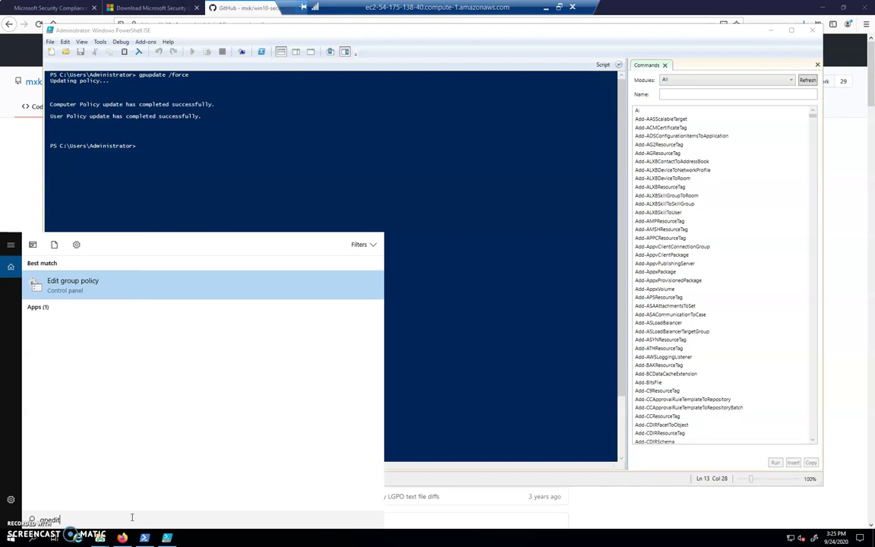
key("Return")
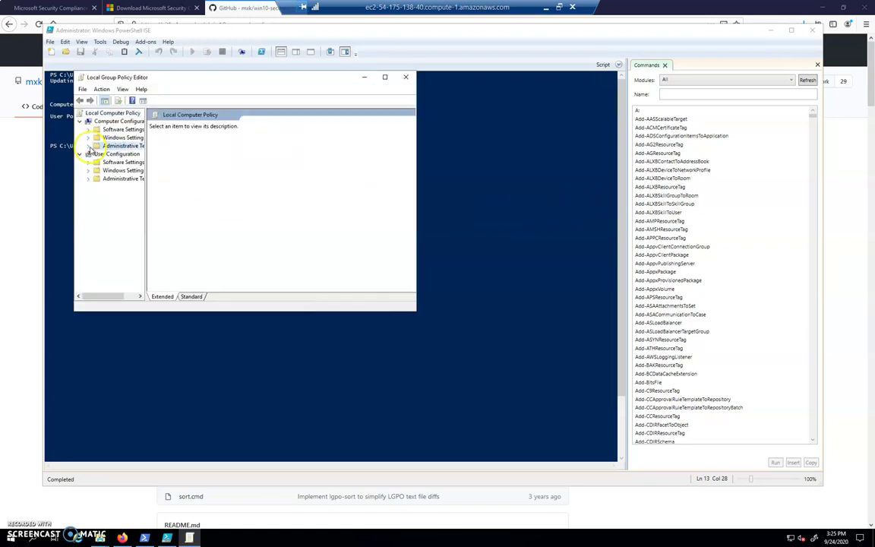
left_click(90, 147)
left_click(89, 147)
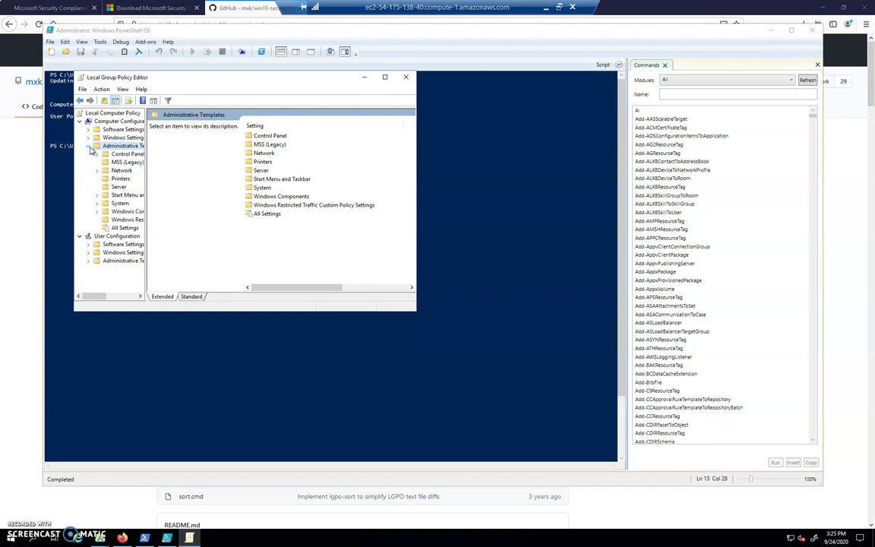
left_click(119, 228)
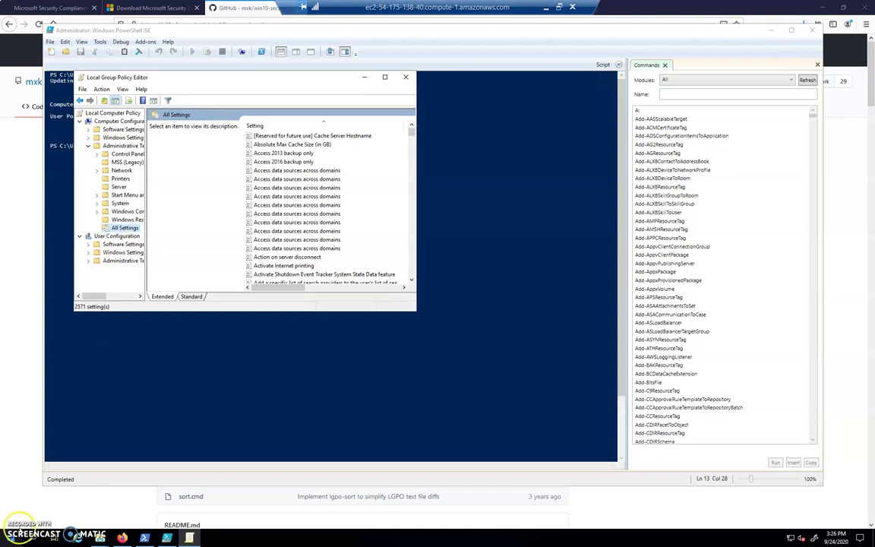
Maximize the Local Group Policy Editor, sort All Settings by state, and look through the disabled and enabled policies.
key("super+Up")
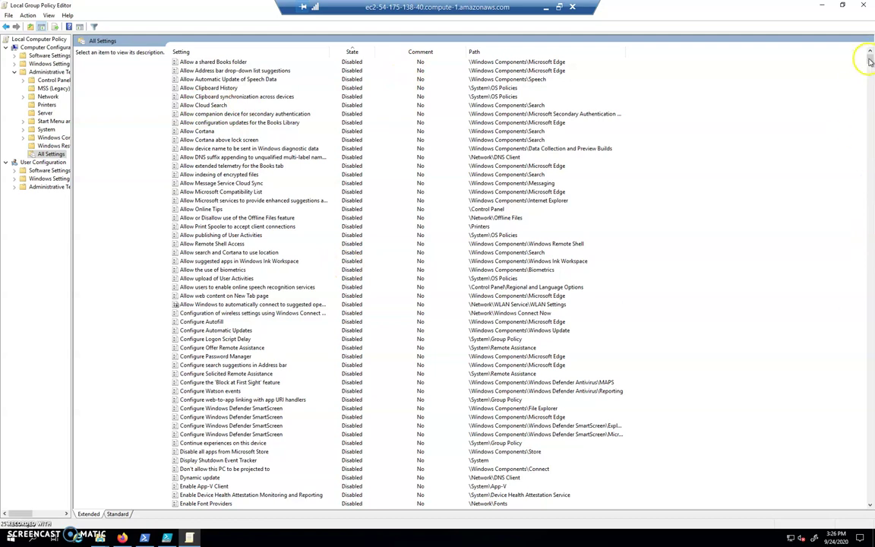
left_click(374, 159)
scroll(394, 195, "down", 20)
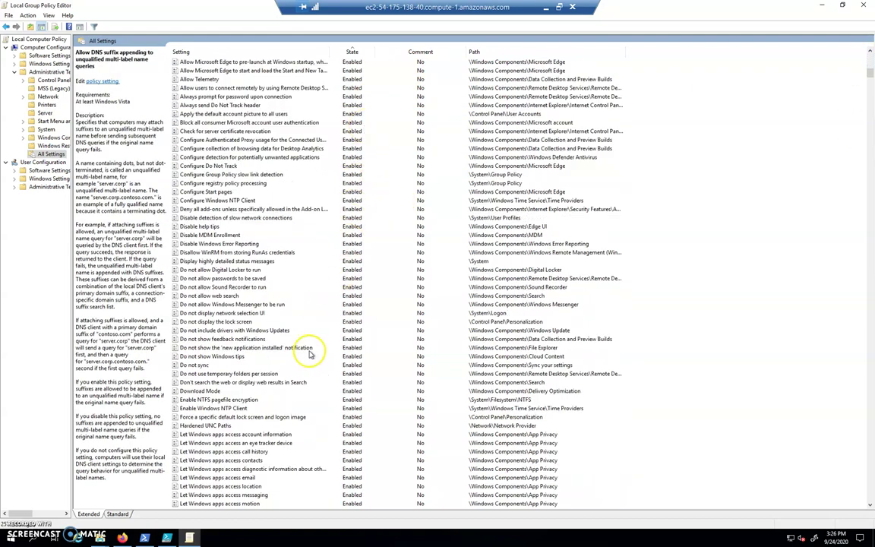
Read the descriptions of the "Do not allow web search" and "Do not display the lock screen" policies.
left_click(204, 296)
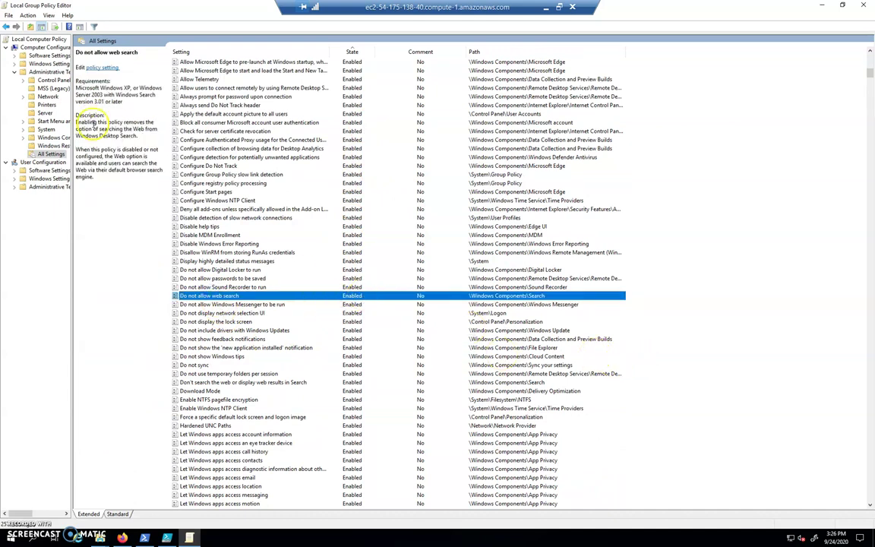
left_click(92, 124)
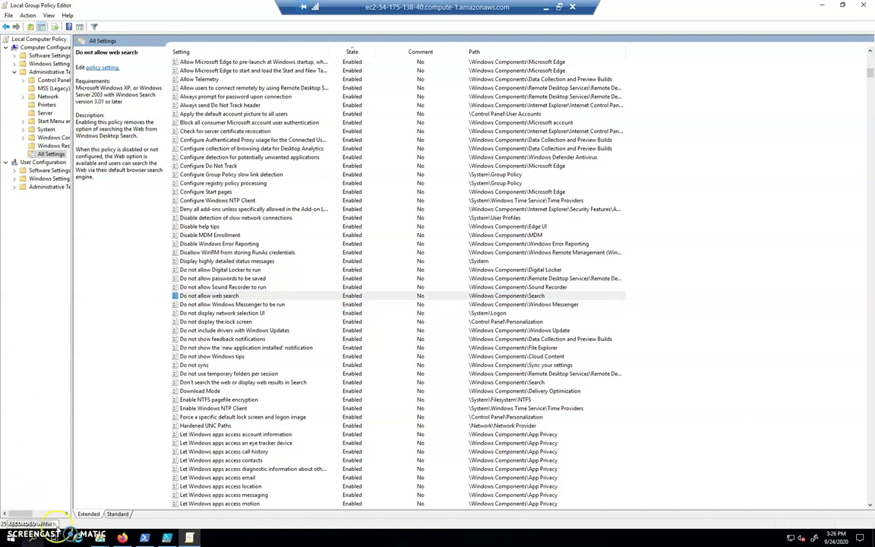
left_click(203, 322)
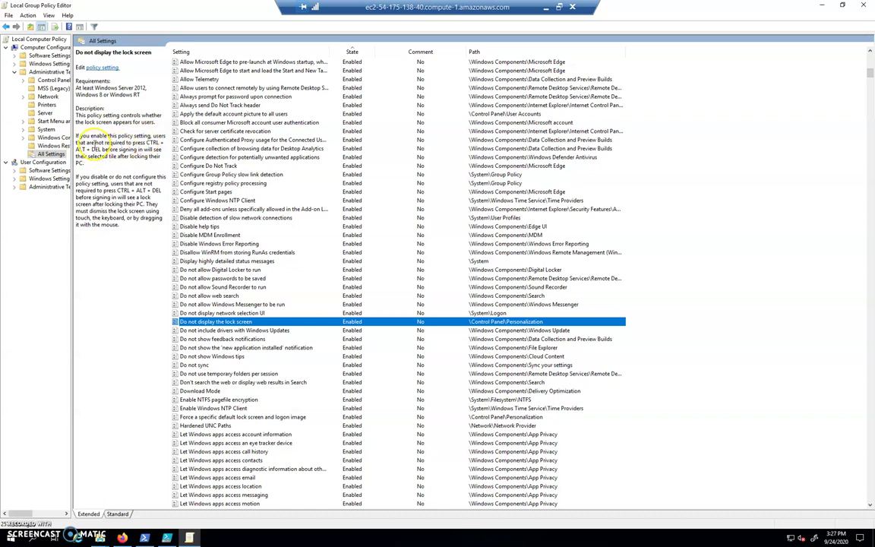
left_click(126, 139)
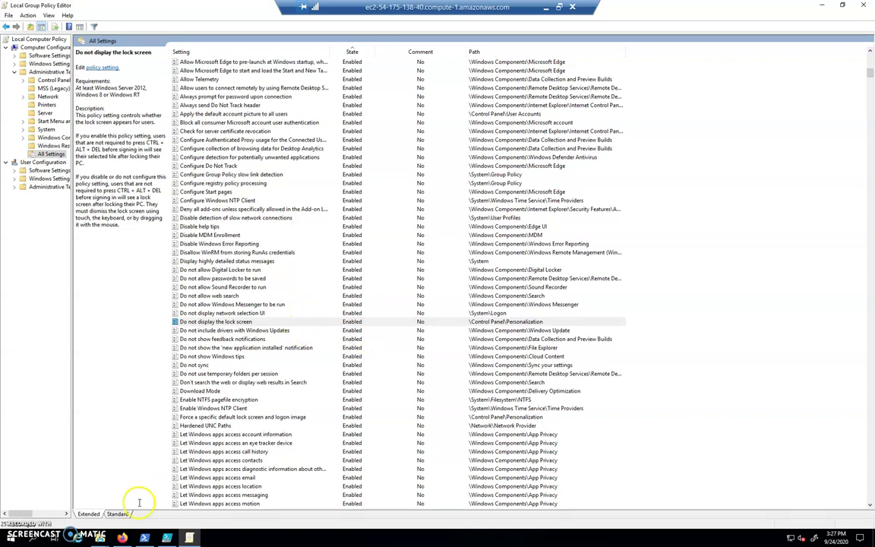
Switch to File Explorer and open the Templates folder inside Downloads\123\win10-secure-baseline-gpo-master.
mouse_move(100, 537)
left_click(141, 465)
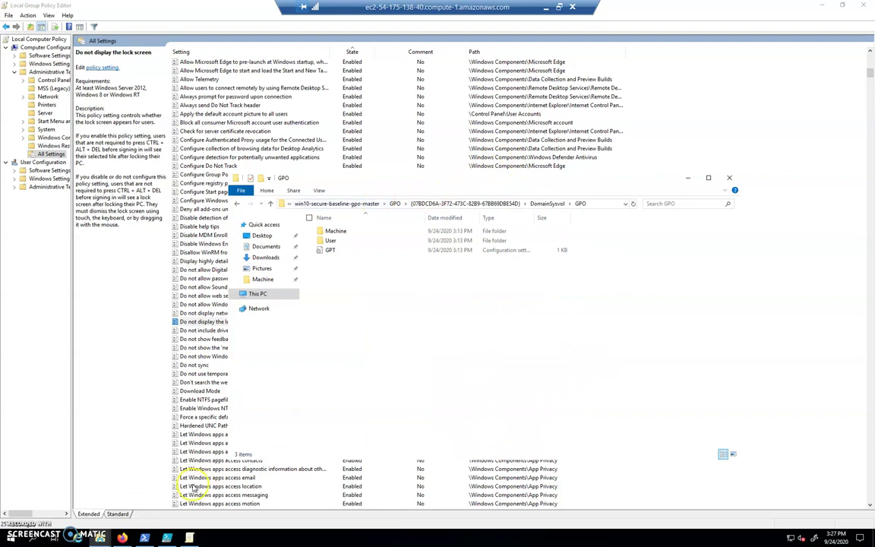
left_click(96, 541)
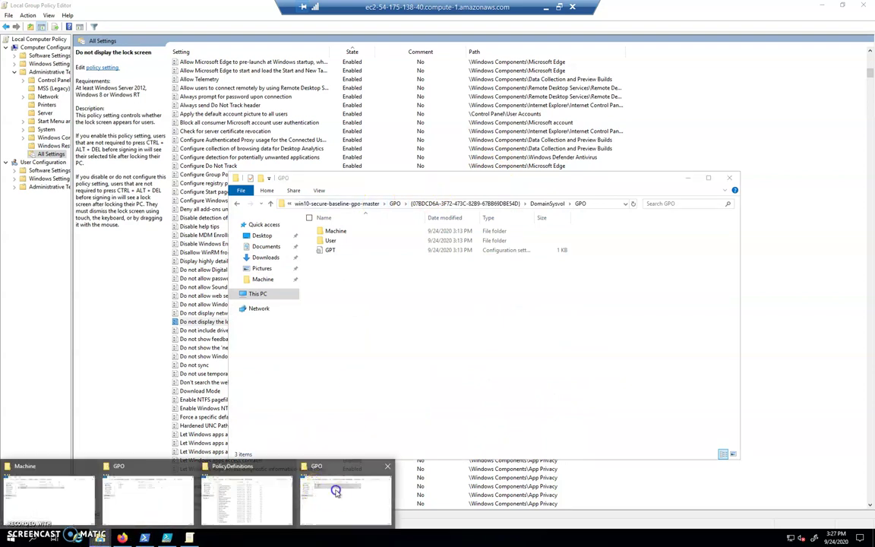
left_click(336, 489)
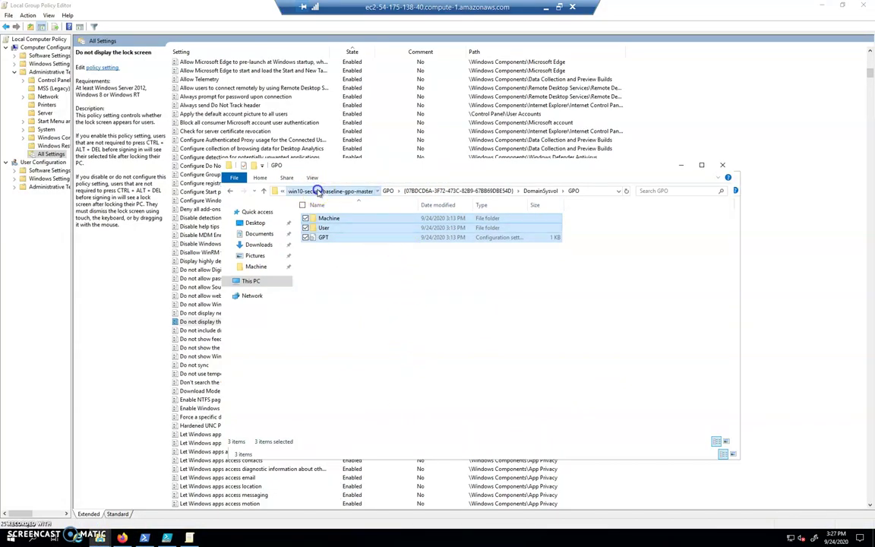
left_click(318, 191)
left_click(331, 190)
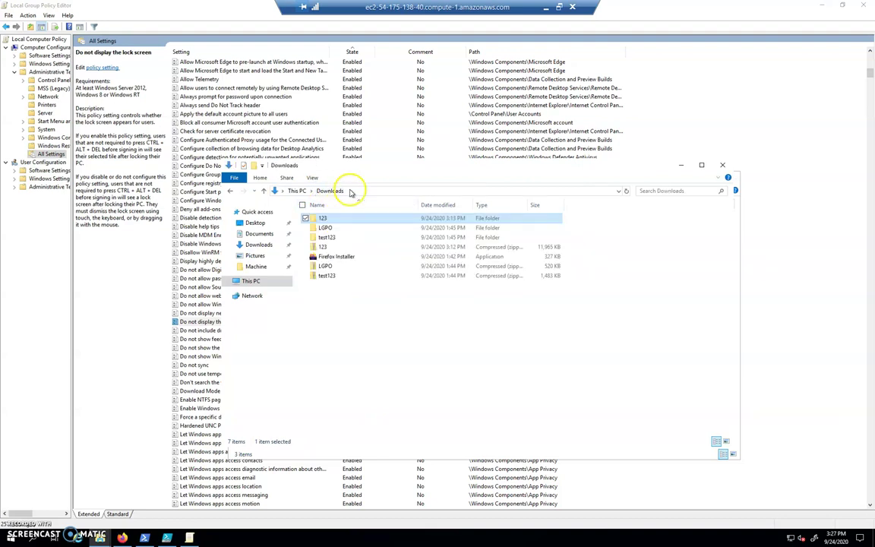
double_click(325, 219)
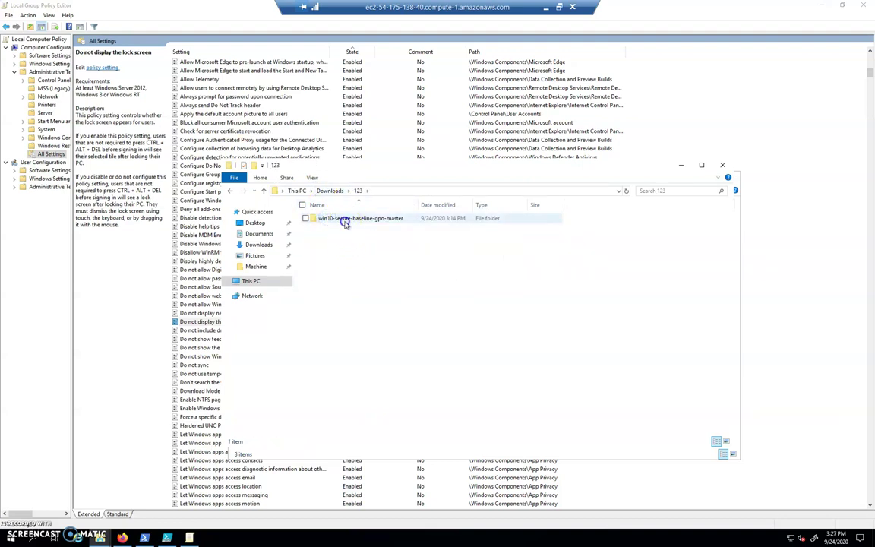
double_click(344, 220)
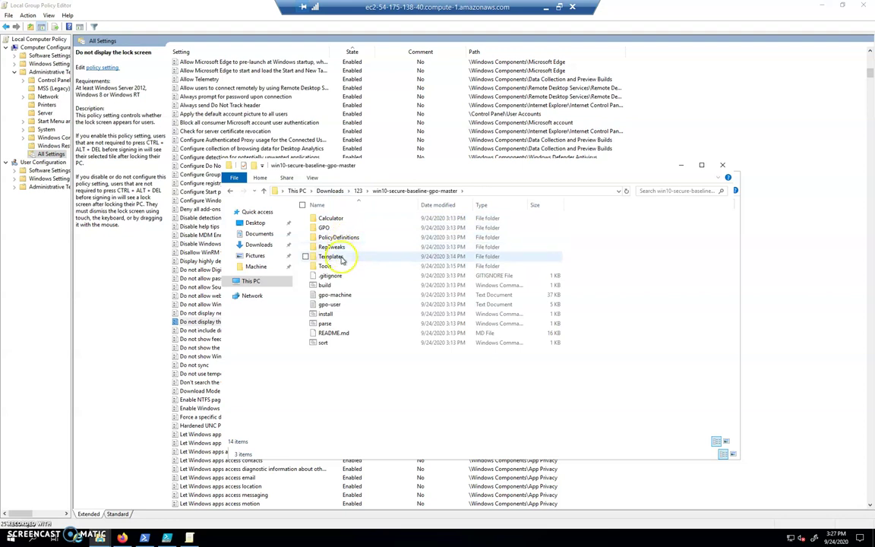
double_click(341, 258)
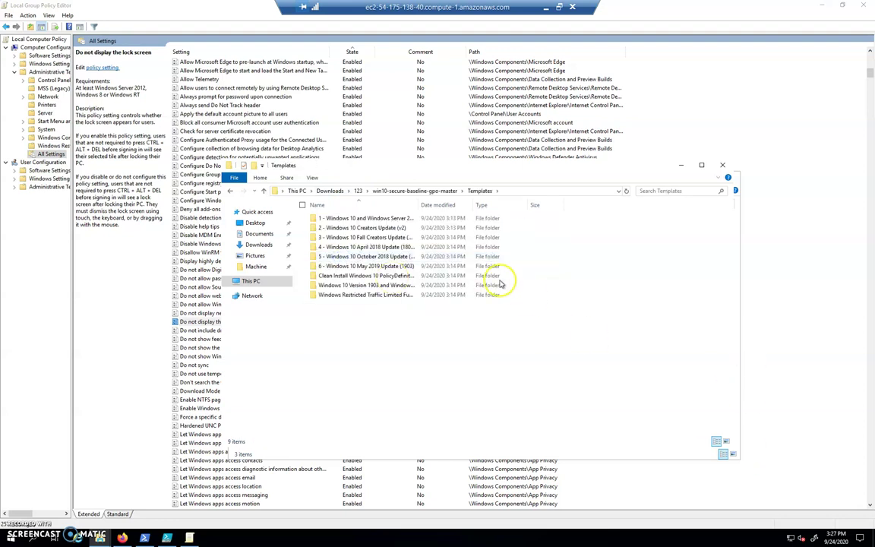
Widen the Name column to show full template names, inspect the "1 - Windows 10 and Windows Server 2016 (Version 2.0)" folder, and return to Templates.
left_click_drag(435, 205, 538, 205)
left_click(398, 219)
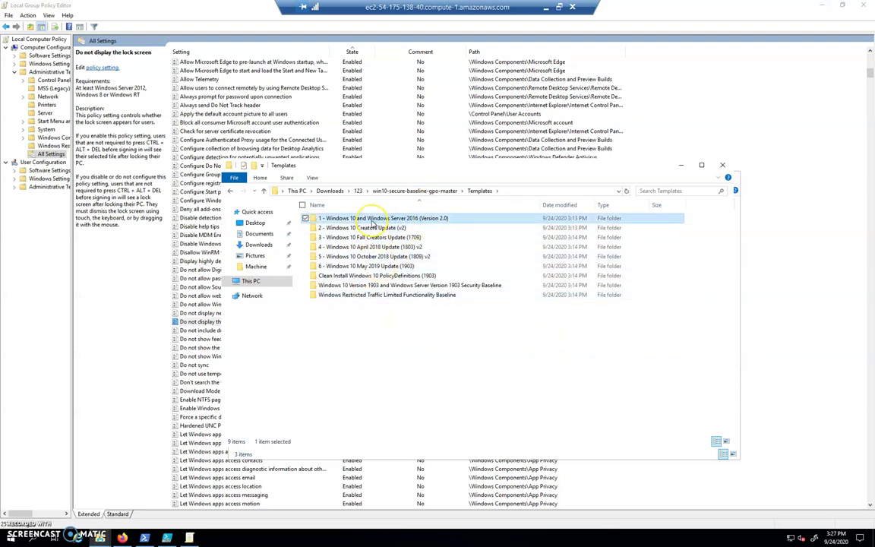
double_click(372, 220)
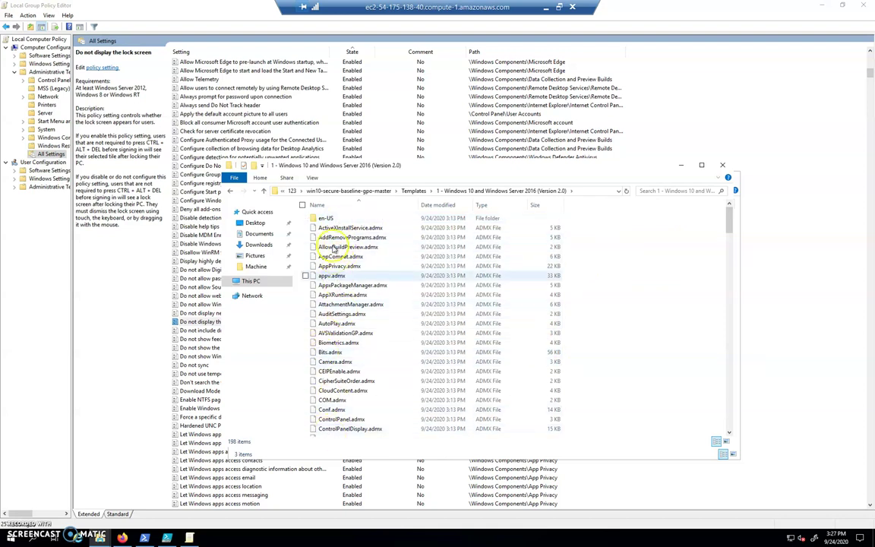
left_click(417, 193)
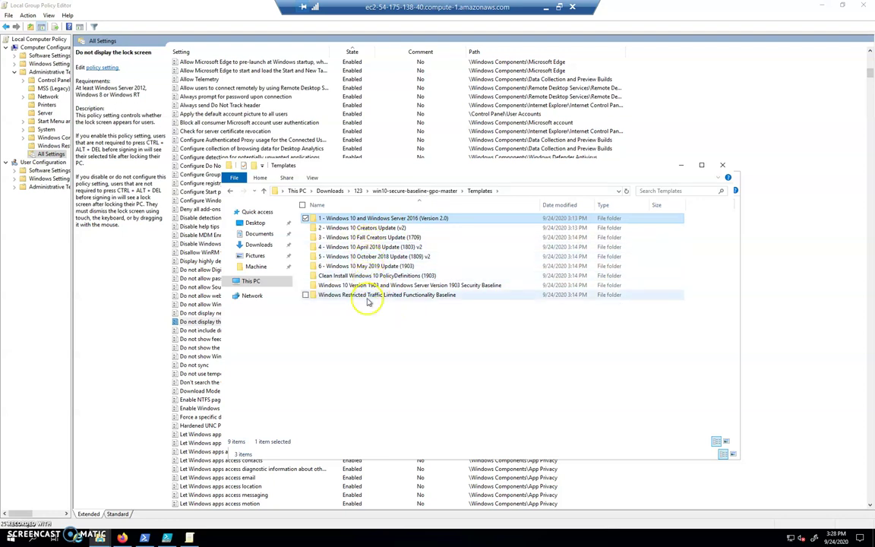
View the ADMX files in the win10-secure-baseline-gpo-master PolicyDefinitions folder, and switch back to the Local Group Policy Editor.
left_click(358, 191)
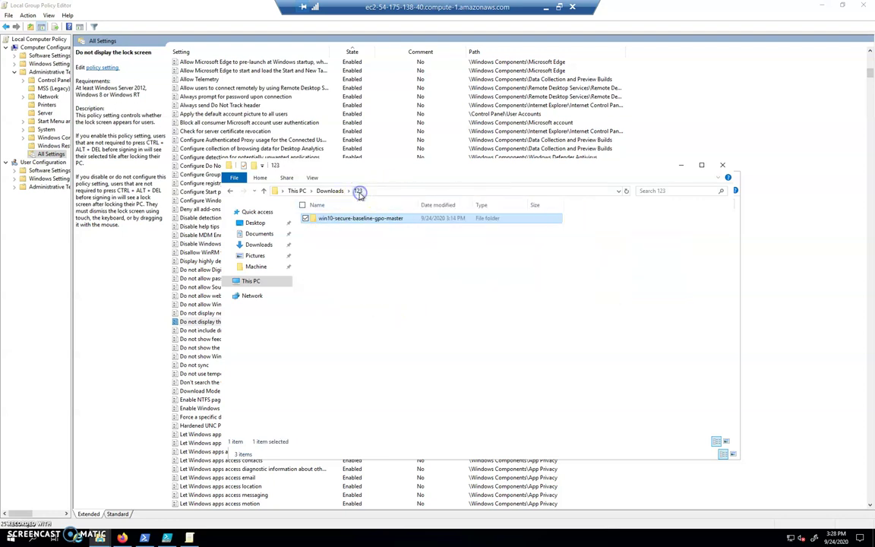
double_click(338, 219)
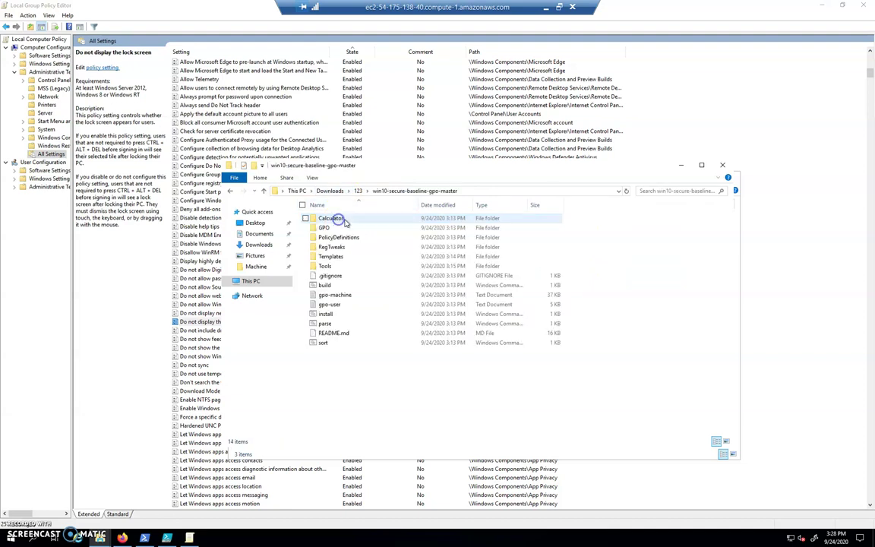
double_click(335, 238)
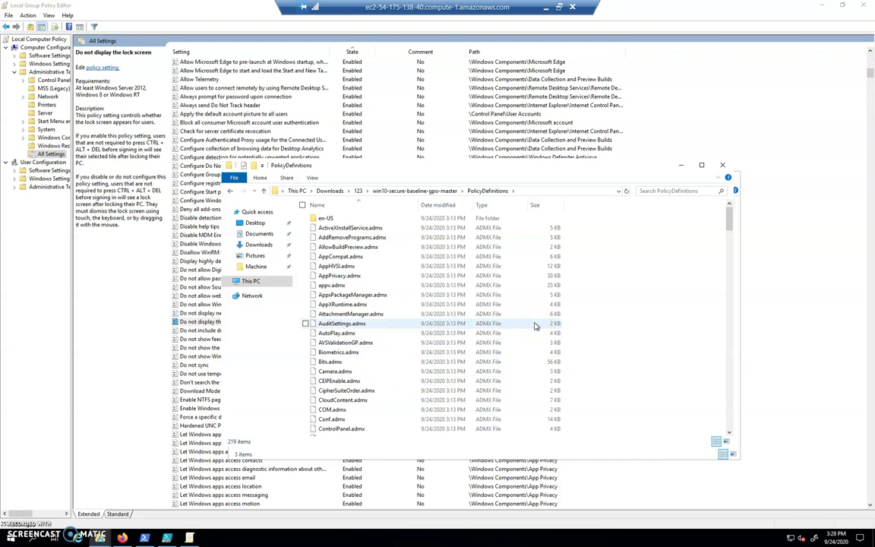
left_click(258, 113)
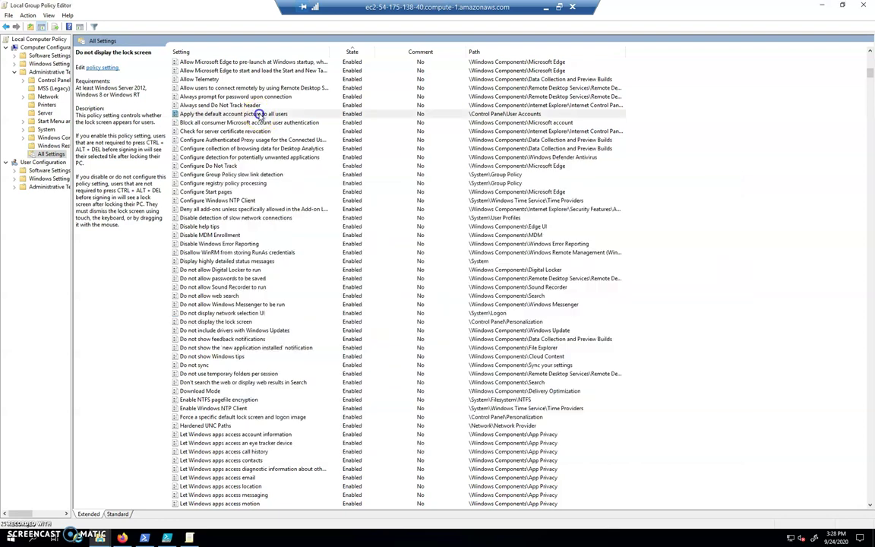